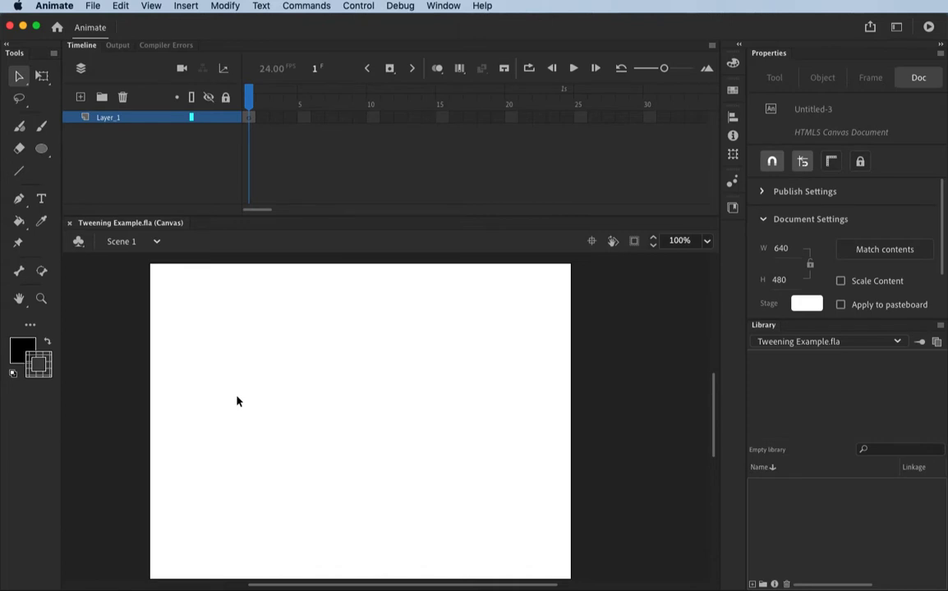
Draw a black circle about 155 px across near the lower-left corner of the stage.
click(41, 151)
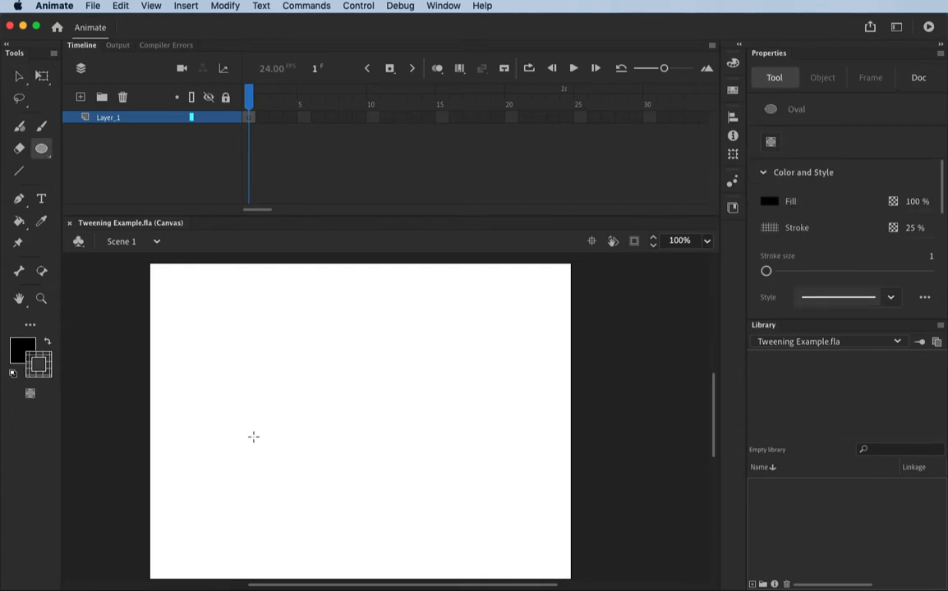
drag(172, 444, 273, 547)
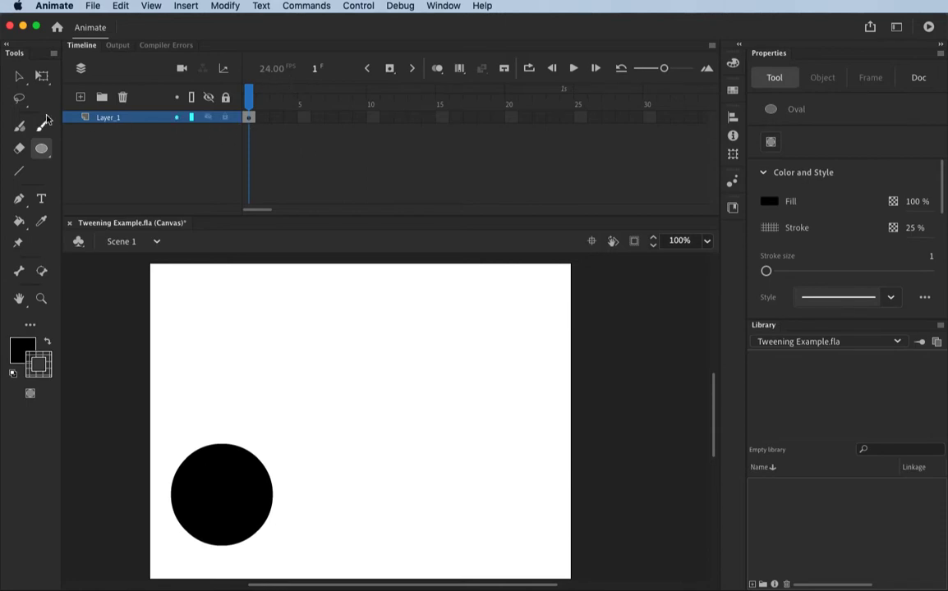
click(20, 77)
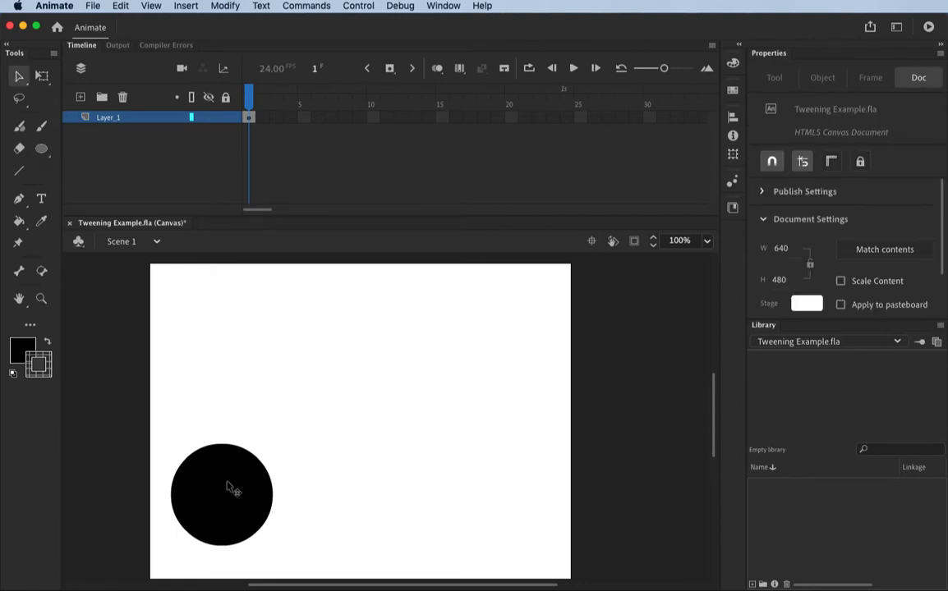
right_click(251, 119)
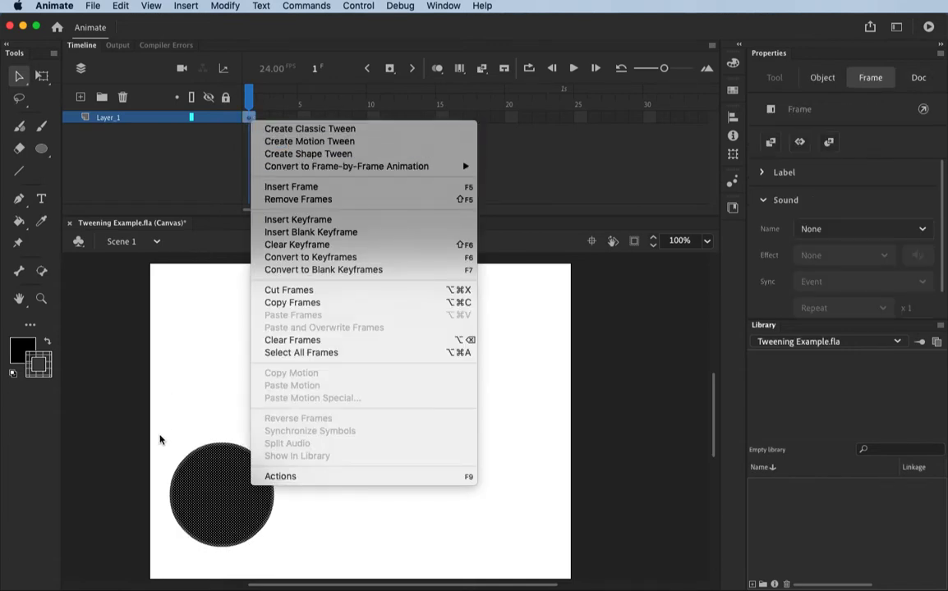
click(204, 473)
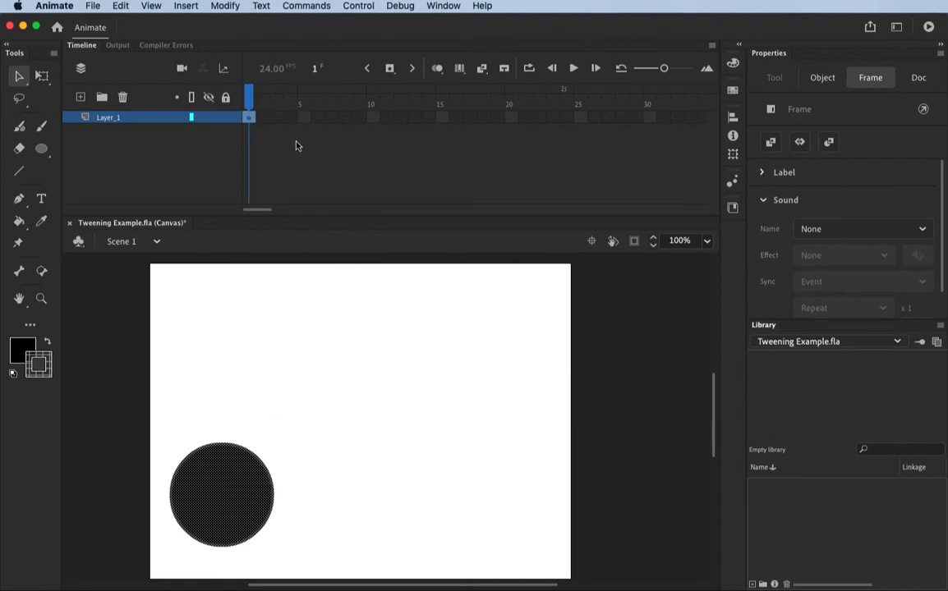
click(186, 7)
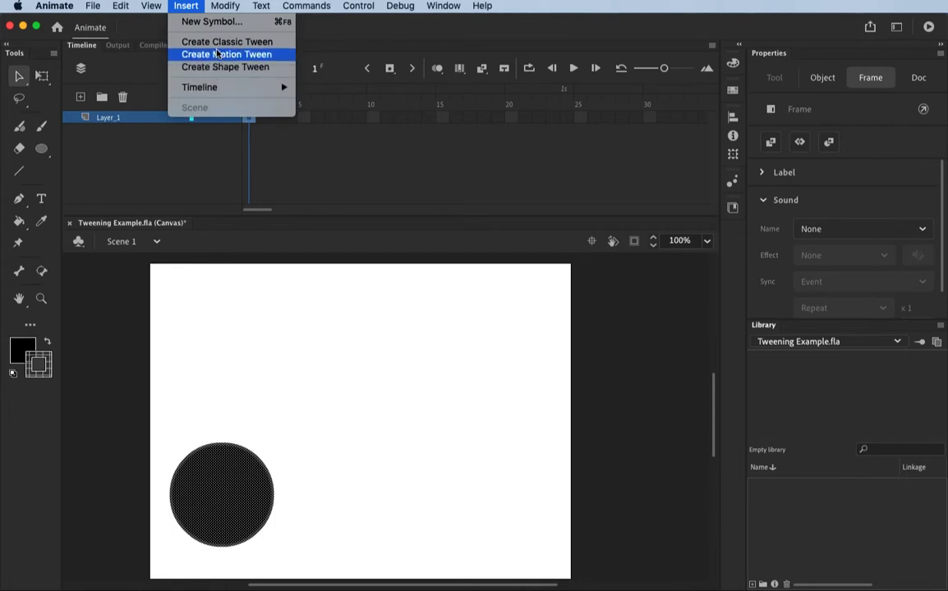
click(201, 145)
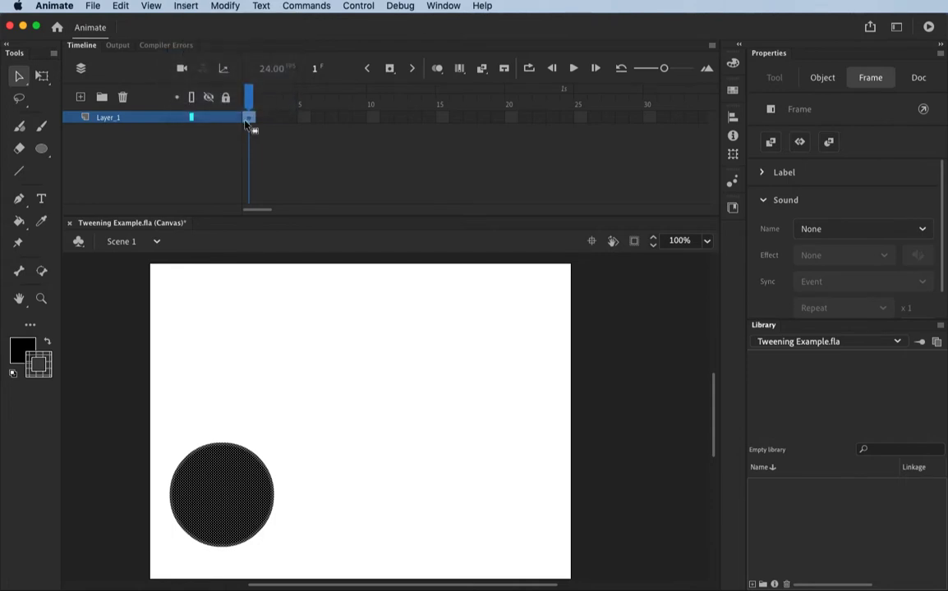
Create a motion tween from the circle's first keyframe on Layer_1, accepting its conversion to a symbol.
right_click(250, 121)
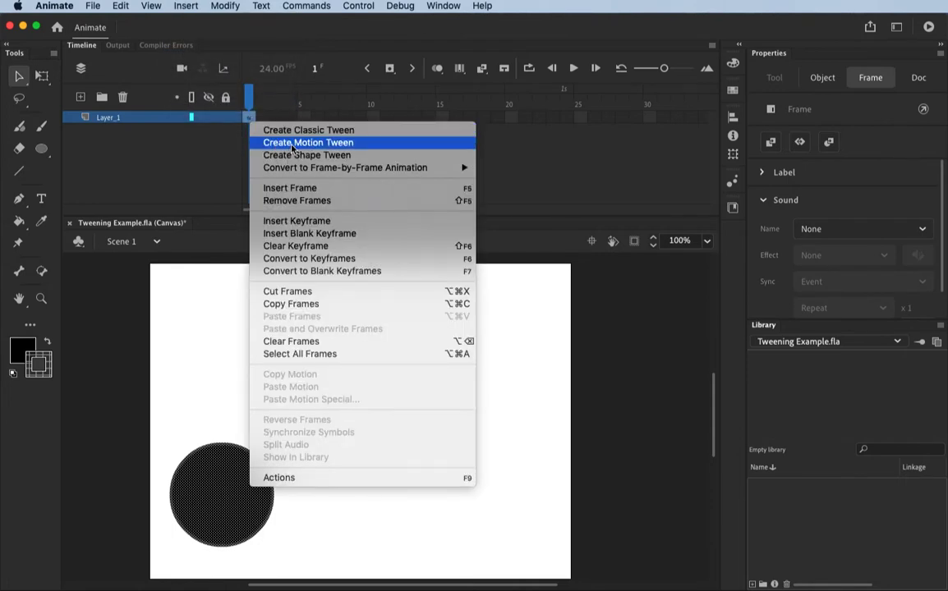
click(271, 142)
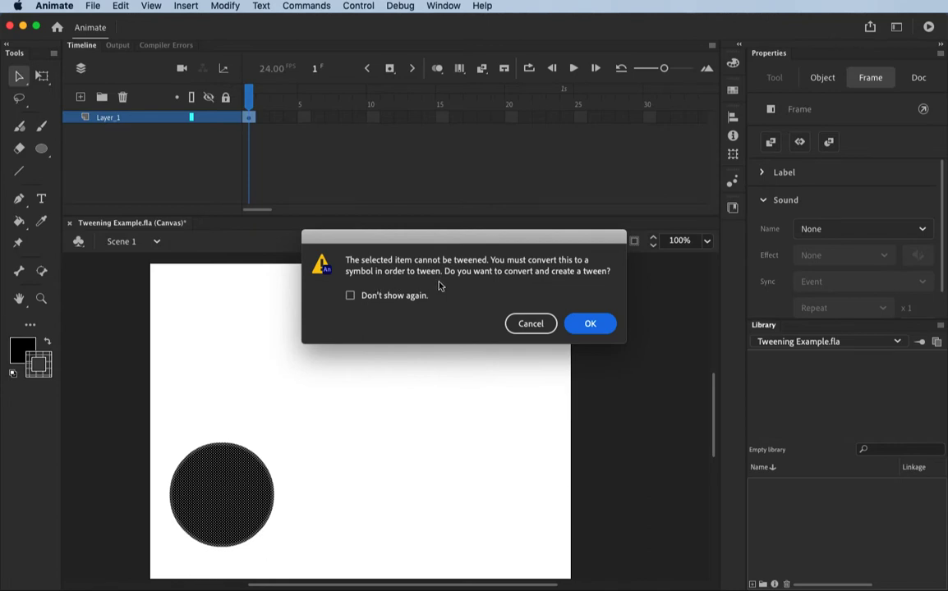
click(592, 323)
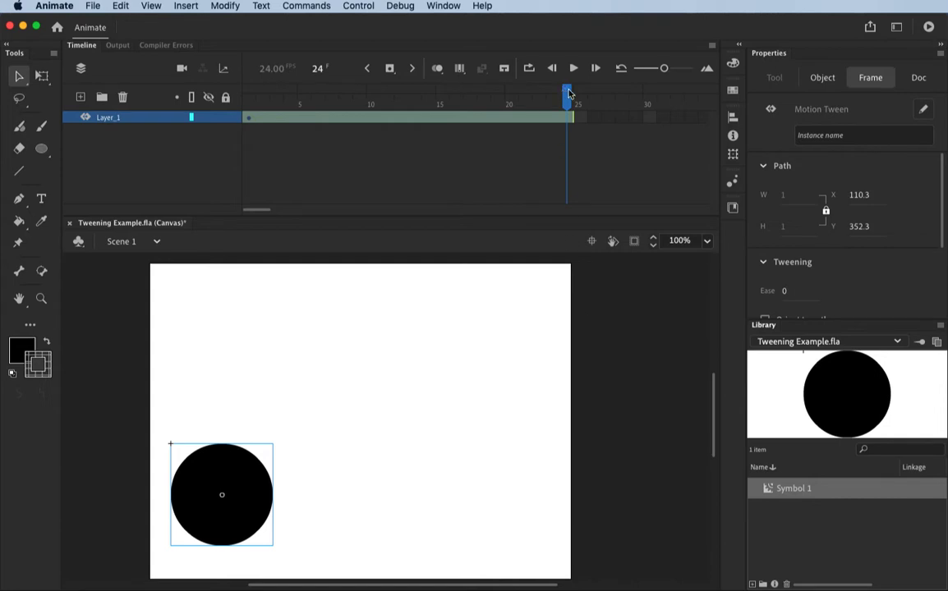
At frame 10, move the circle up to the upper middle of the stage, at about X 211, Y 73.
drag(565, 92, 400, 100)
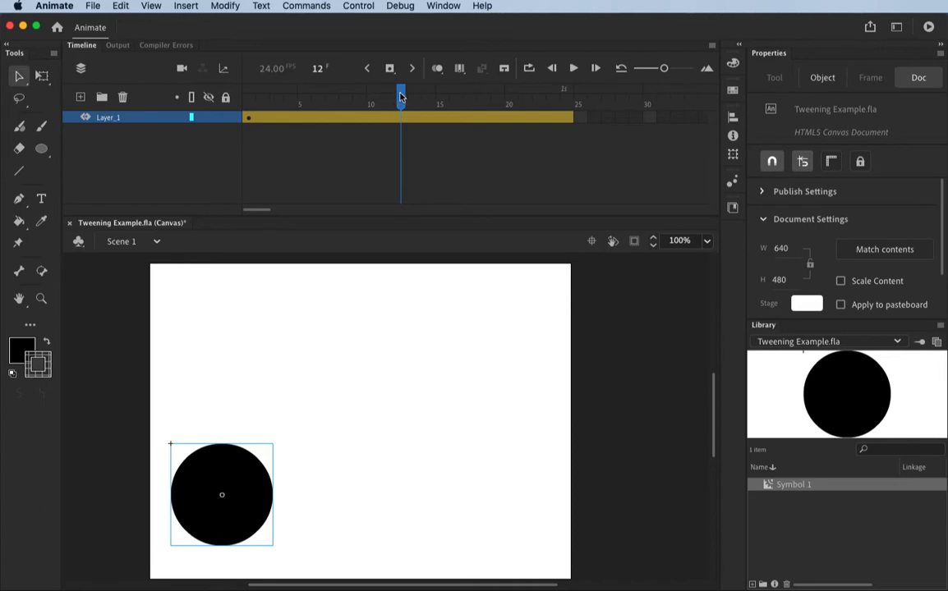
drag(401, 97, 304, 97)
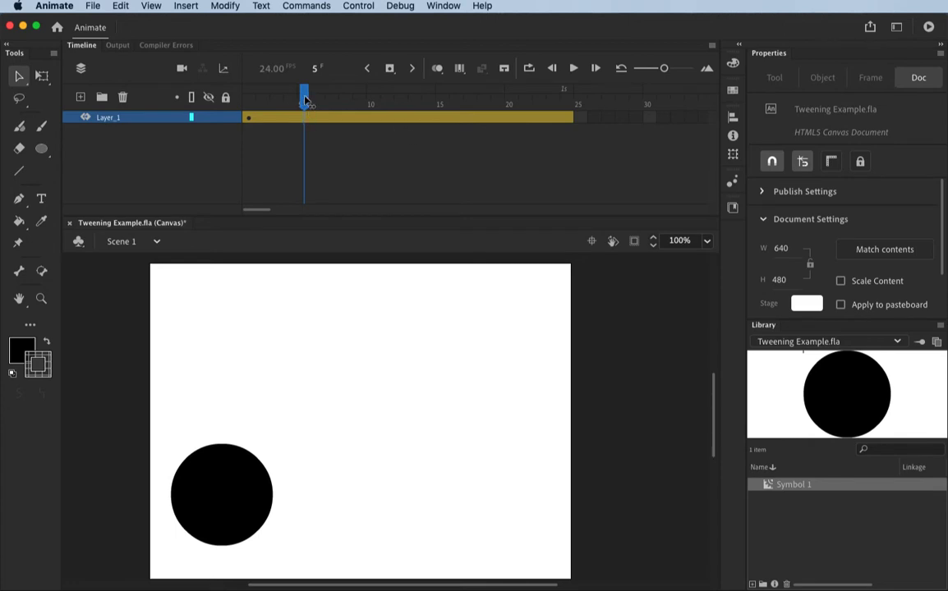
drag(304, 97, 253, 102)
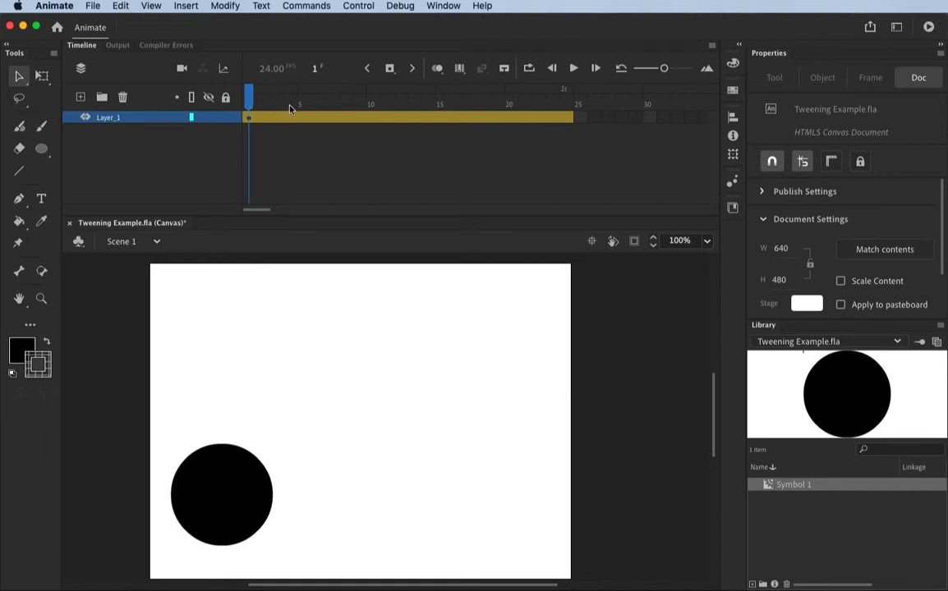
click(372, 103)
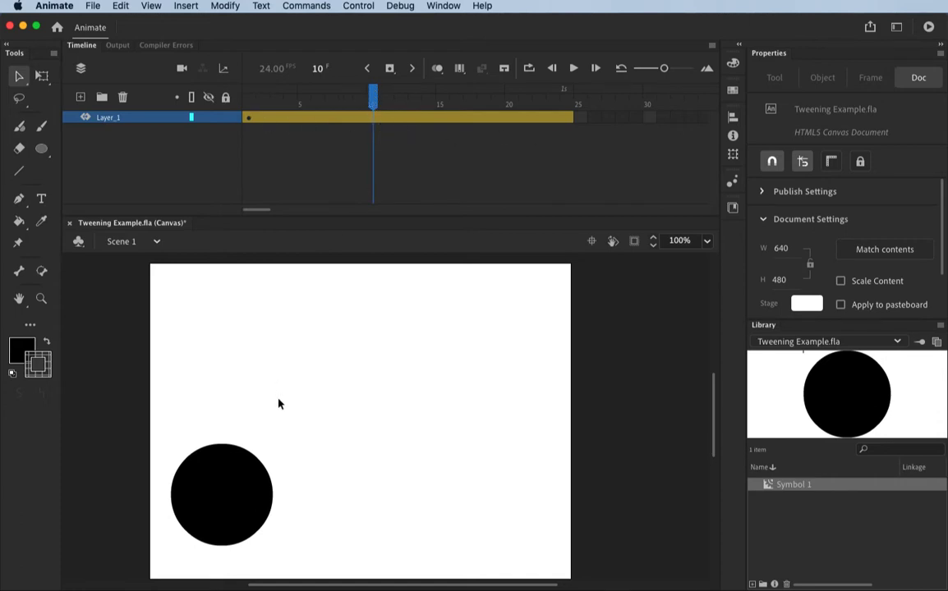
click(237, 501)
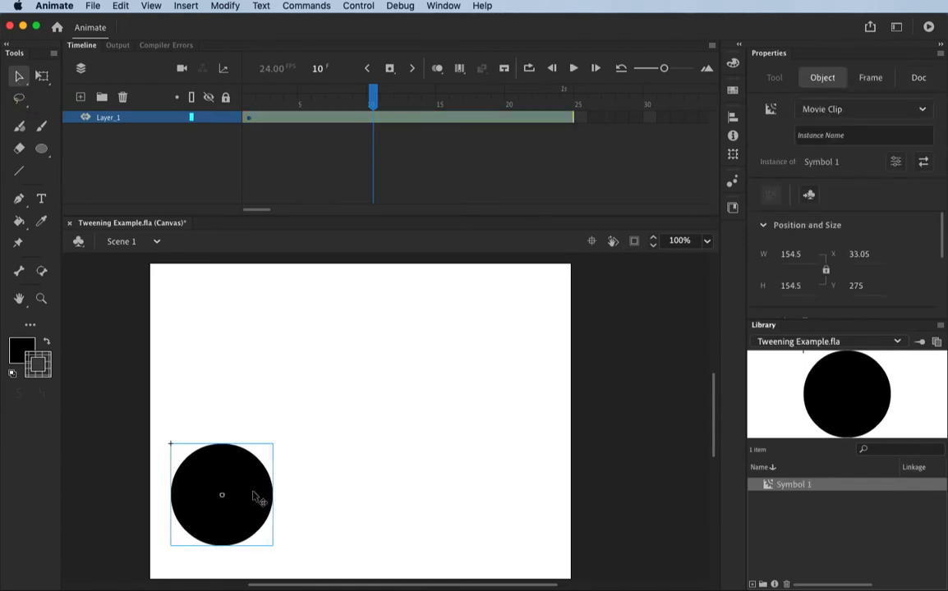
drag(251, 499, 371, 364)
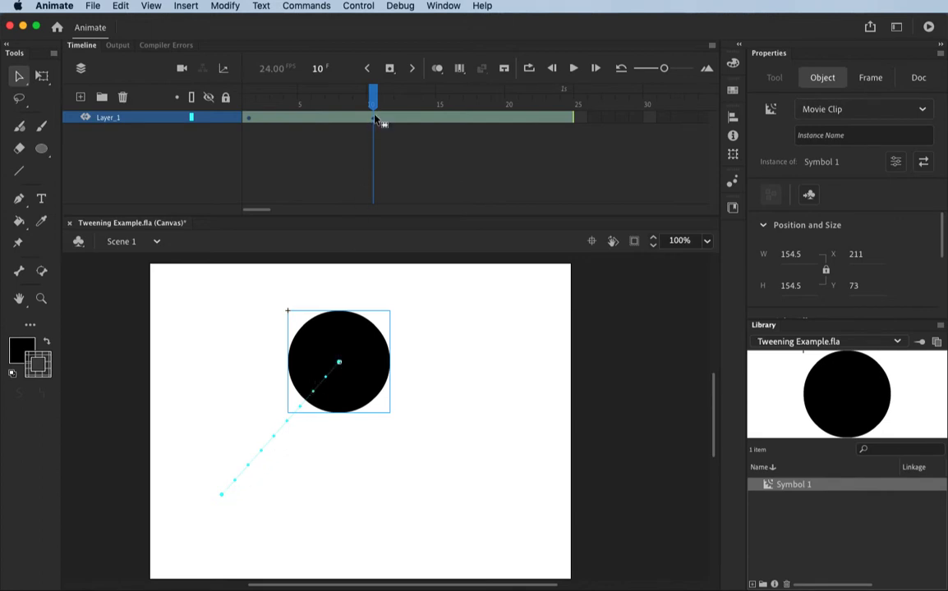
At frame 24, move the circle to the stage's lower-right corner, about X 472, Y 315, and play the tween from frame 1.
key(period)
key(period)
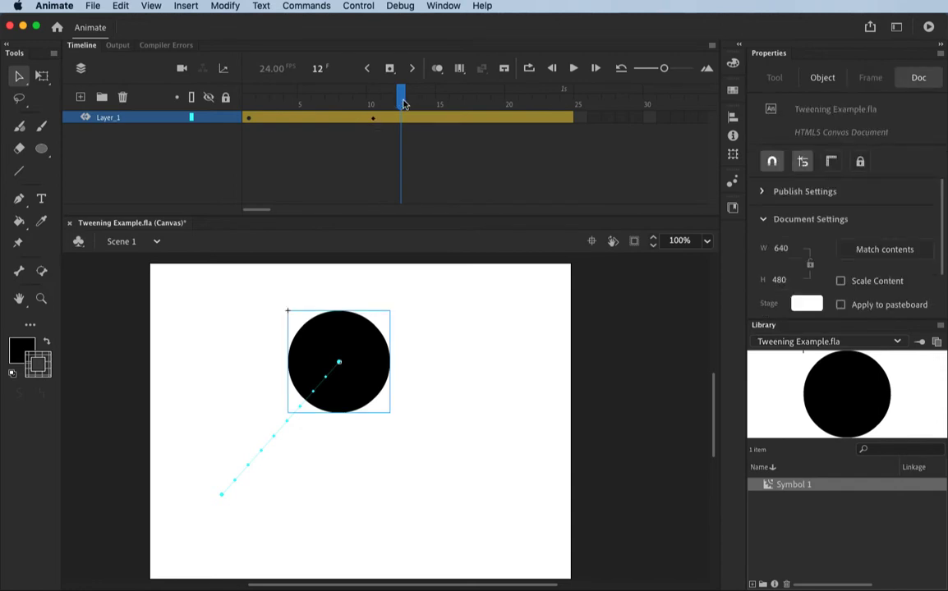
drag(400, 94, 566, 105)
drag(360, 387, 529, 546)
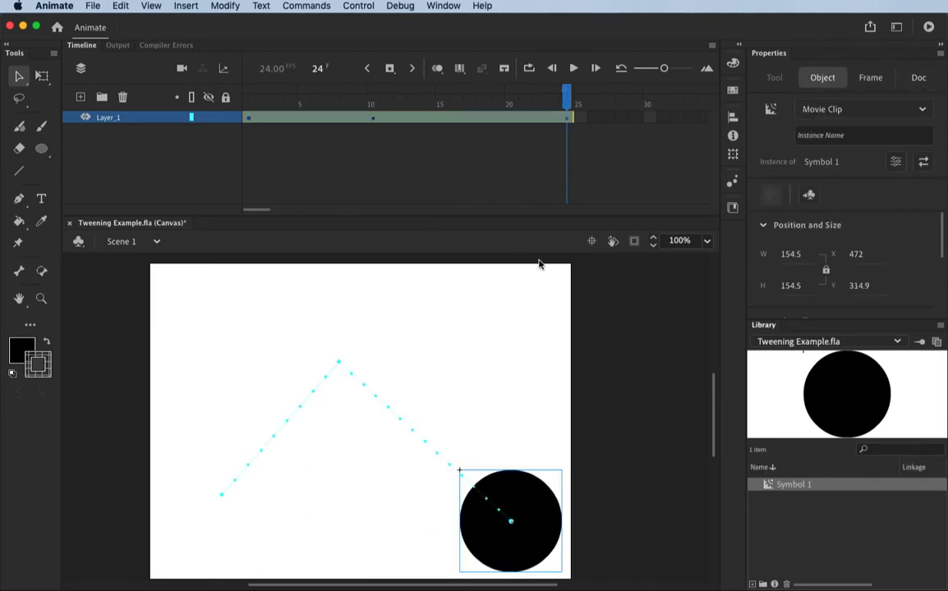
drag(566, 97, 193, 99)
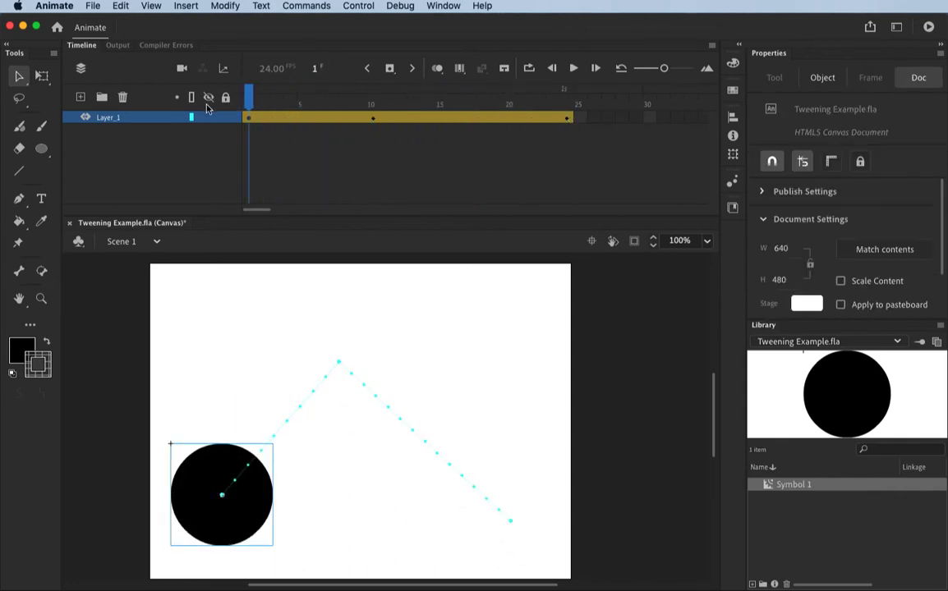
key(Return)
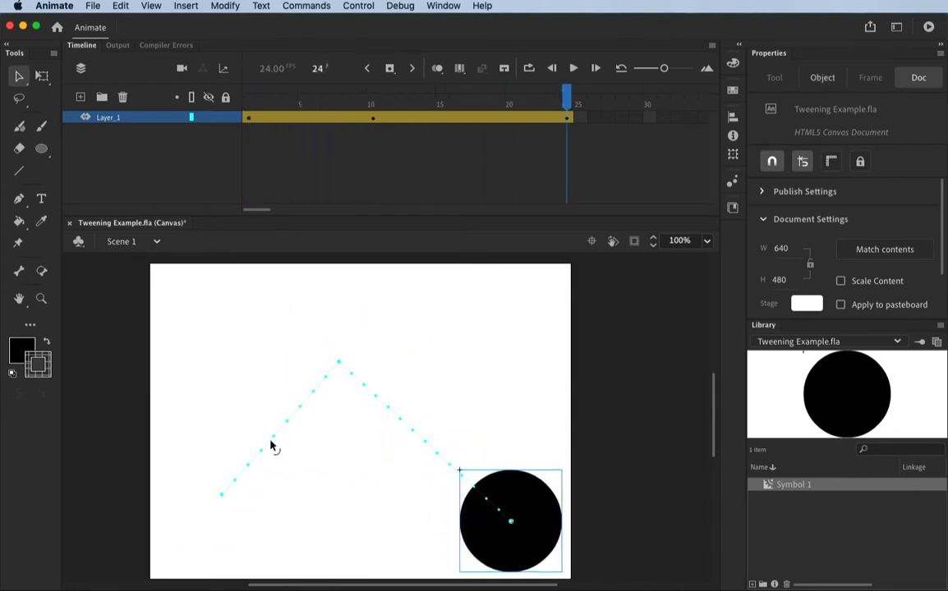
Bend both straight segments of the motion path outward into one rounded arc and return the playhead to frame 1.
drag(275, 438, 247, 425)
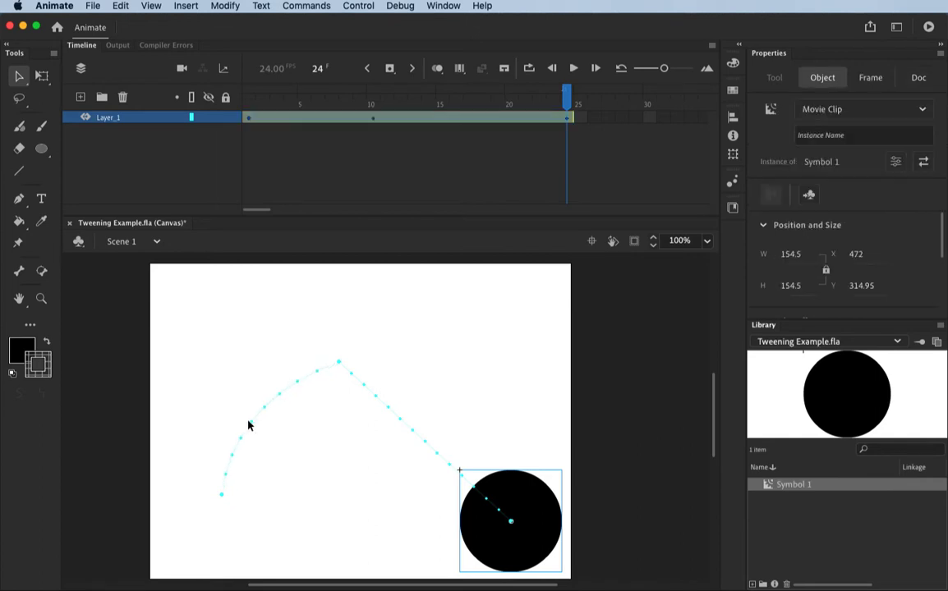
drag(400, 422, 444, 365)
drag(567, 97, 247, 245)
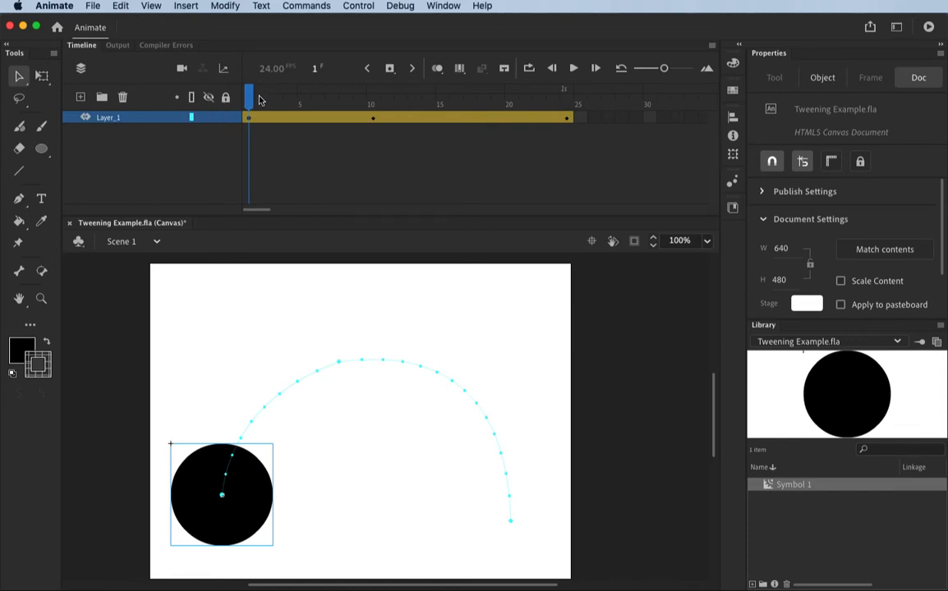
drag(249, 95, 247, 164)
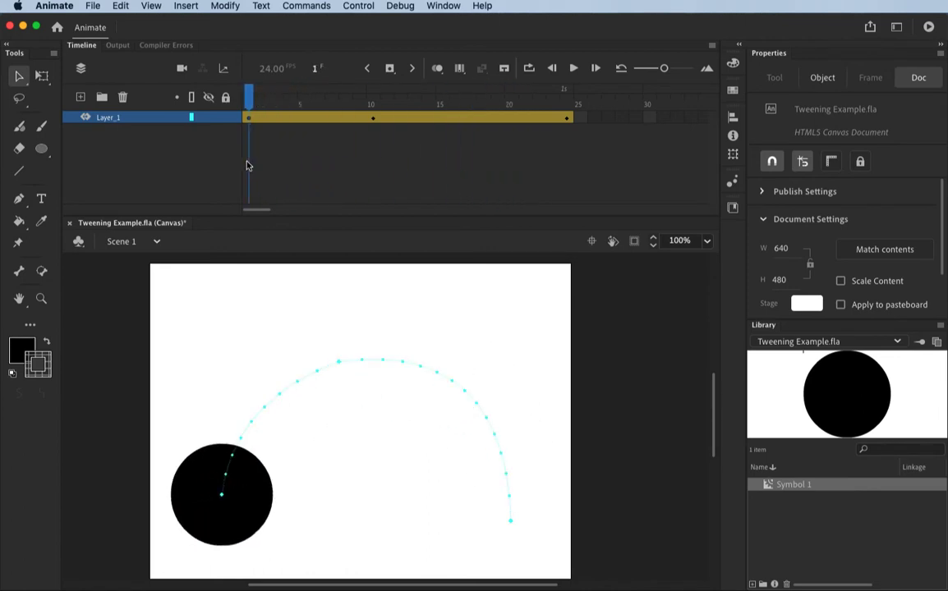
Rename Layer_1 to Motion_Tween.
double_click(112, 118)
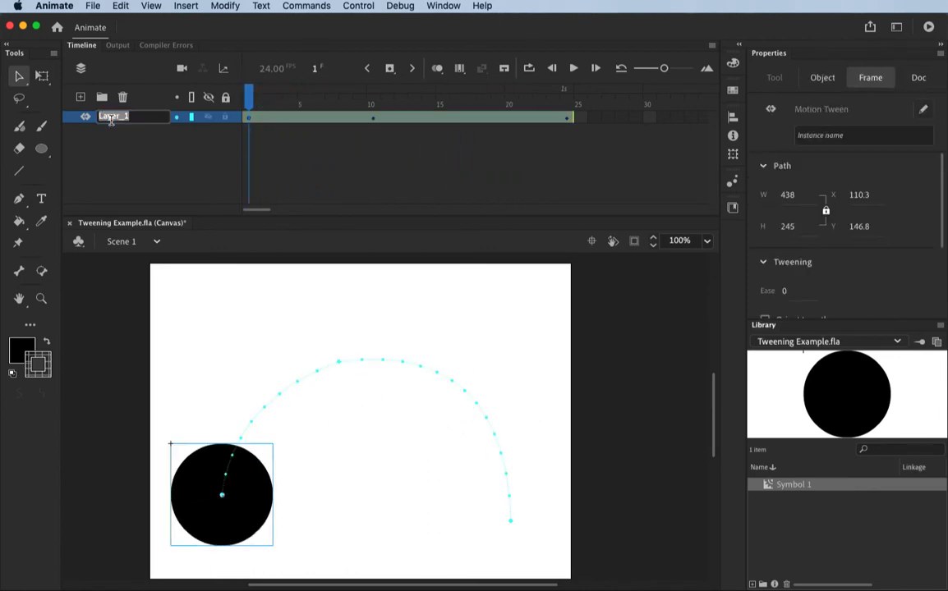
text(Motion_Tween)
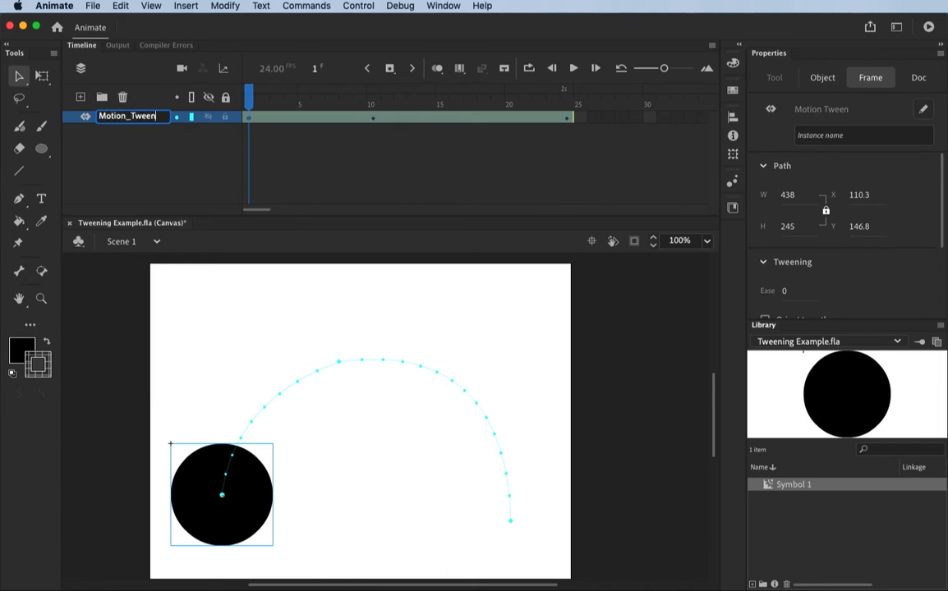
key(Return)
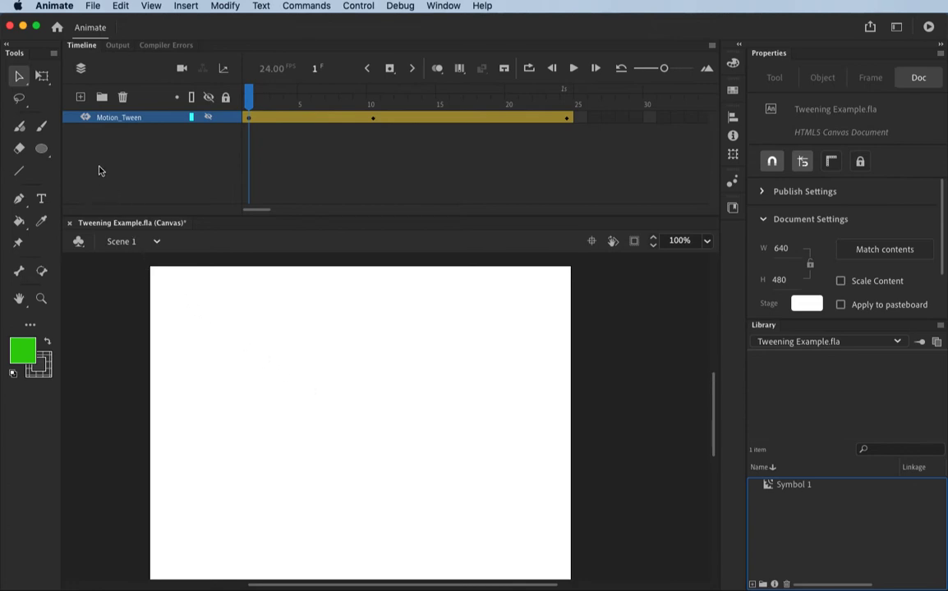
Add a new layer above Motion_Tween and name it Classic_Tween.
click(80, 97)
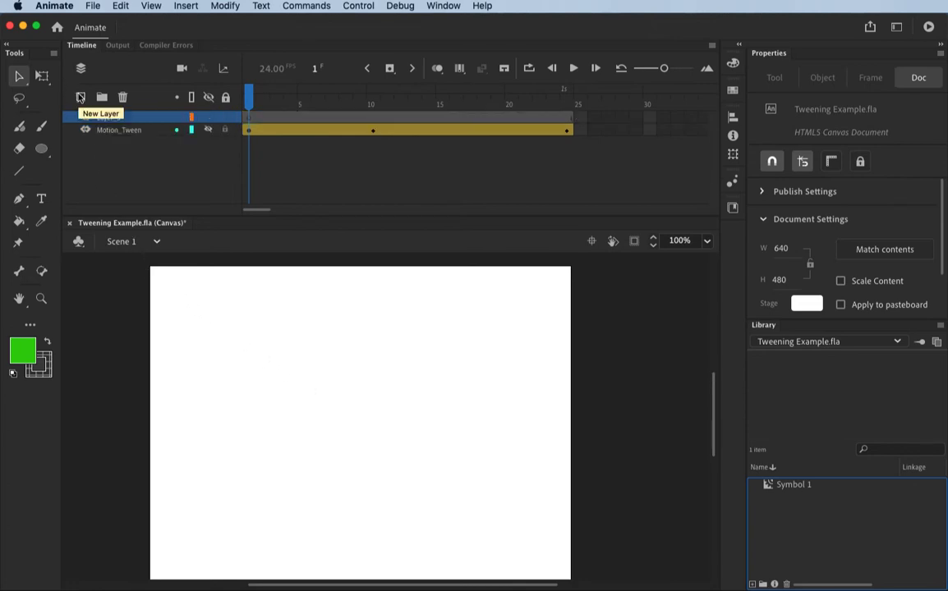
double_click(112, 117)
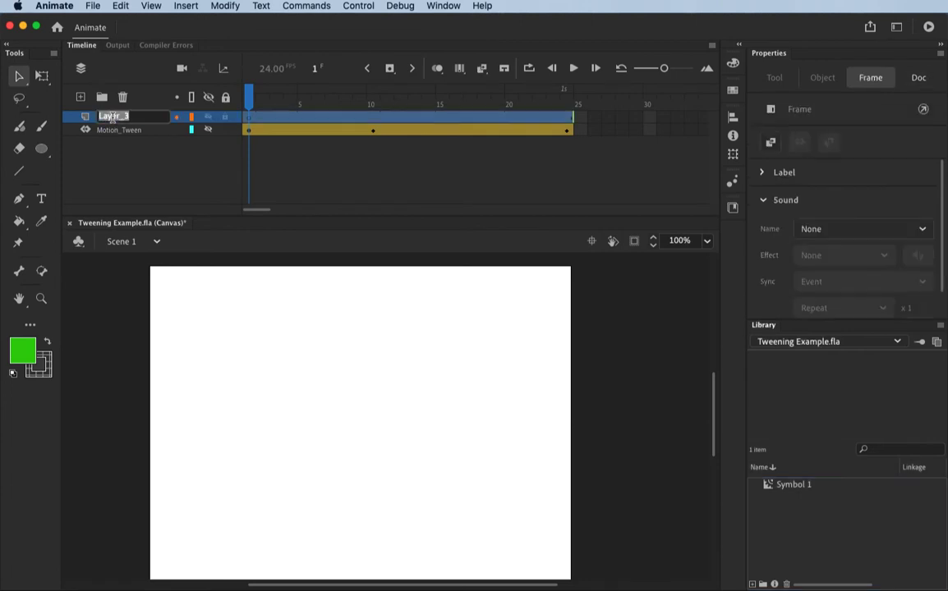
text(Classic Tween)
key(Return)
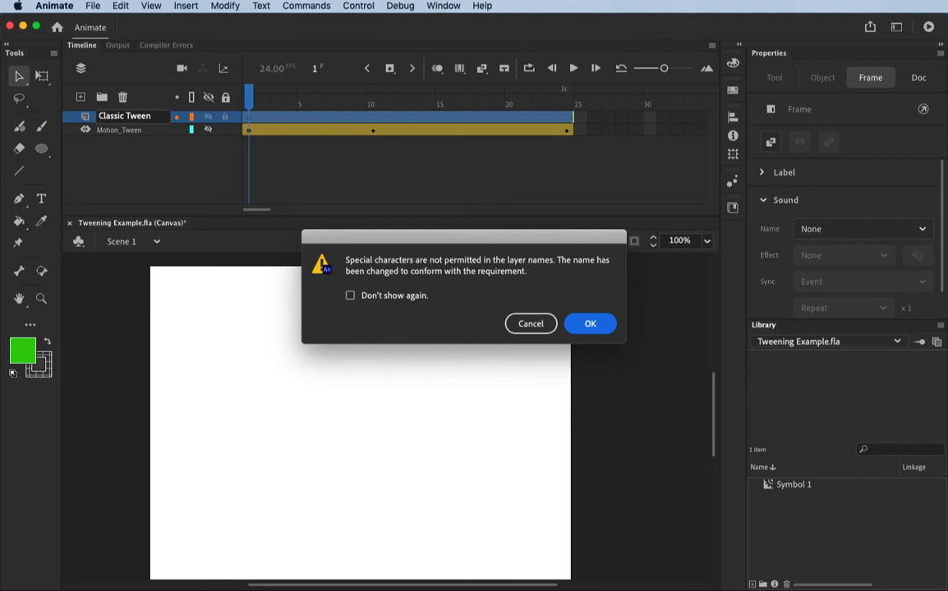
click(591, 324)
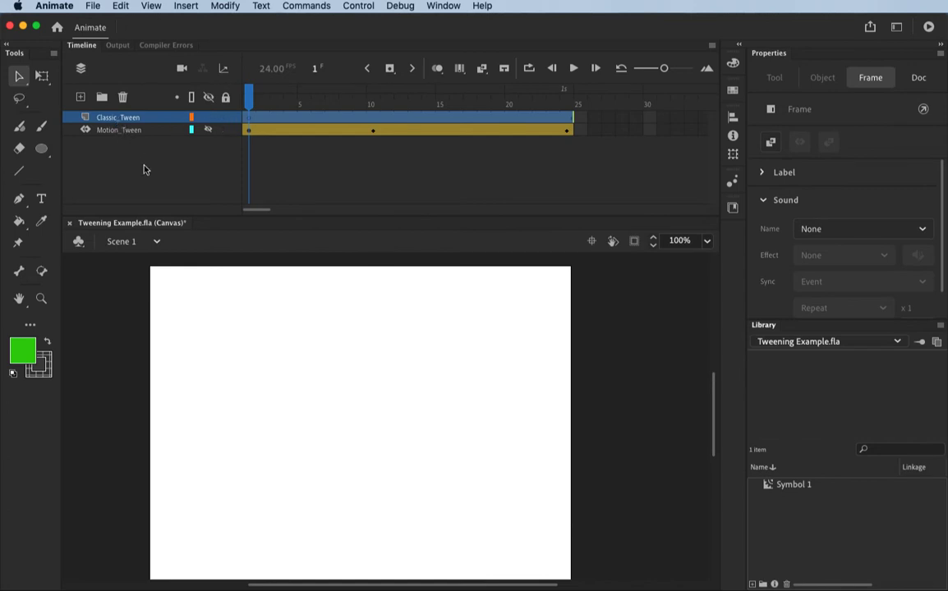
Show the Motion_Tween layer and hide it again.
click(209, 131)
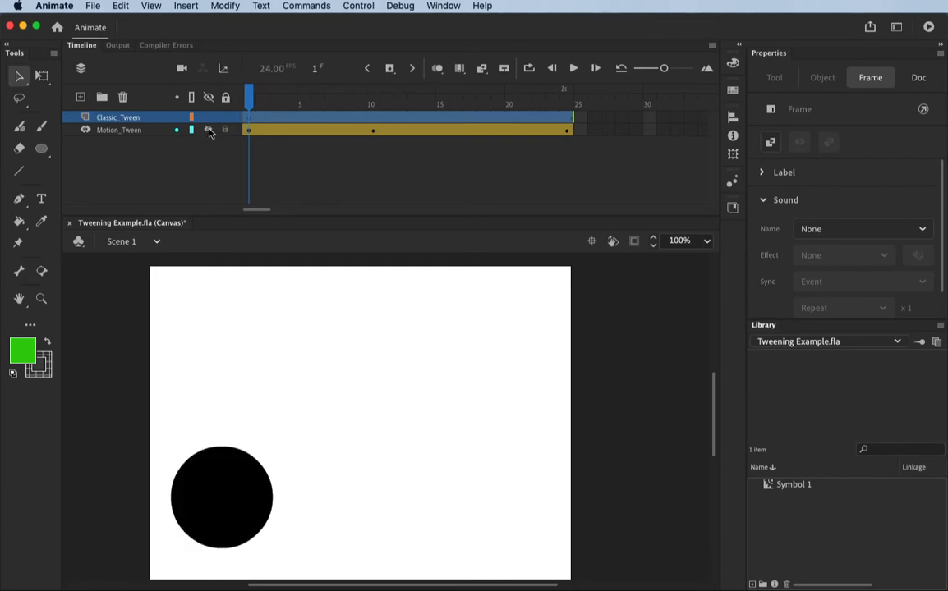
click(208, 130)
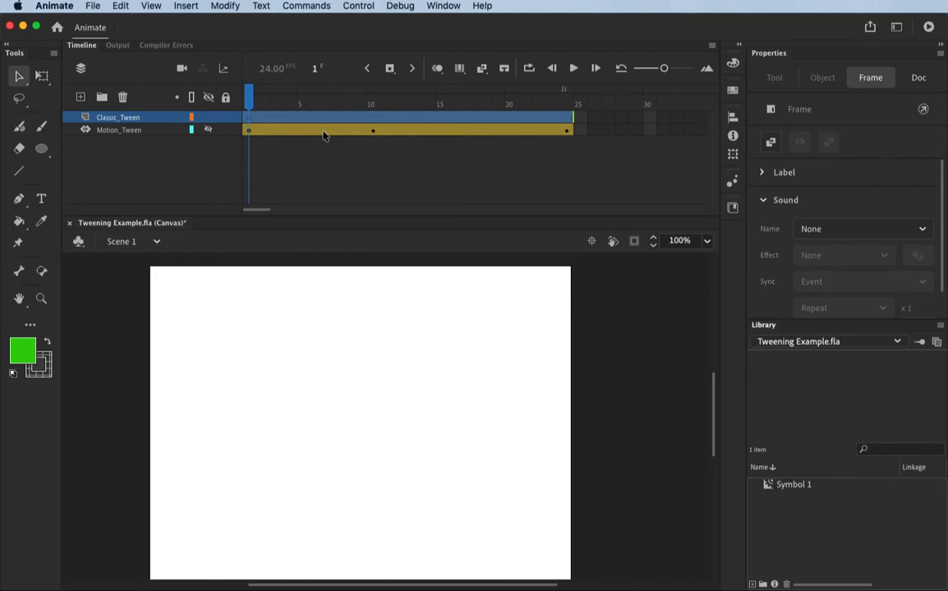
Draw a green circle without a stroke near the left edge of the stage on the Classic_Tween layer.
click(122, 365)
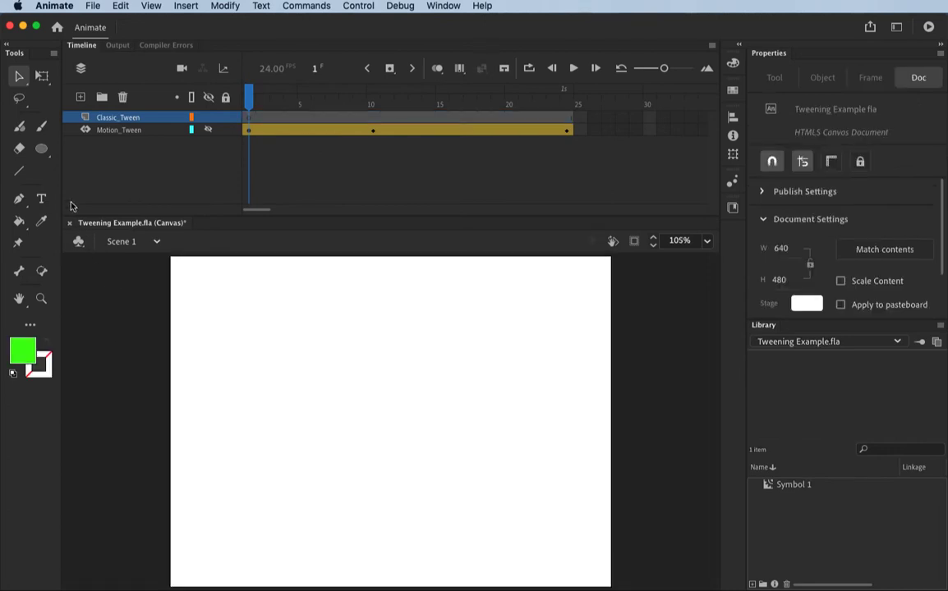
click(42, 152)
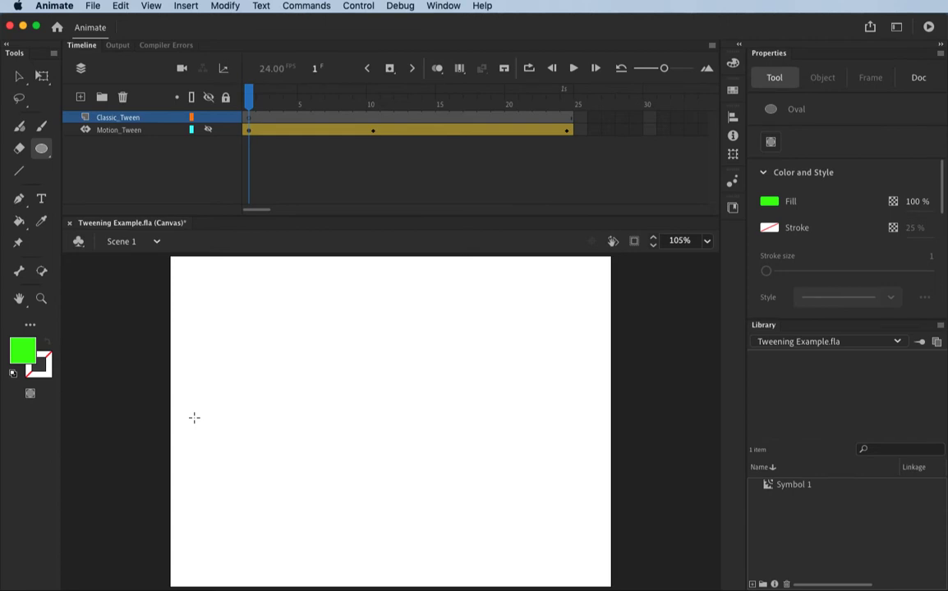
drag(194, 418, 281, 507)
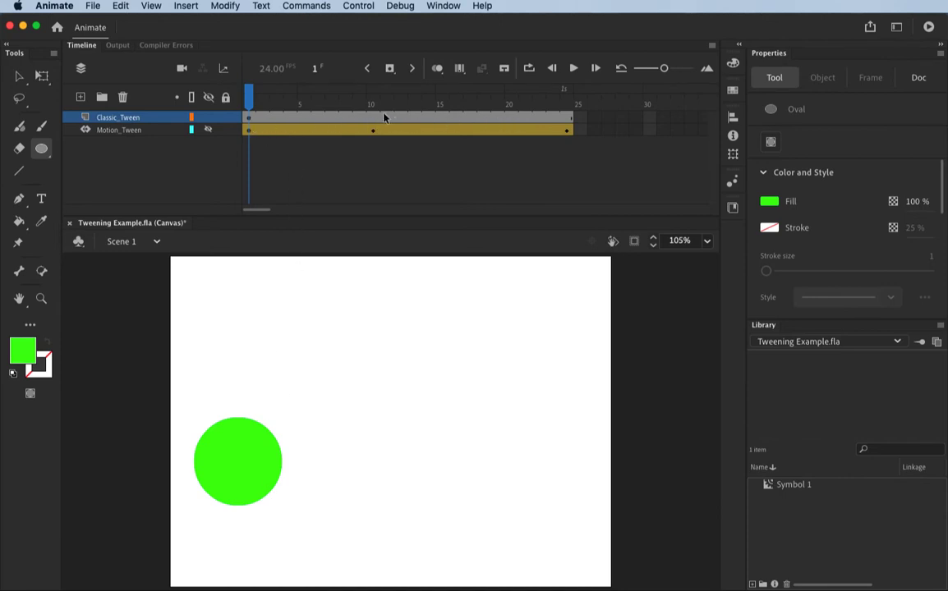
Convert the green circle on the Classic_Tween layer into a Graphic symbol.
key(v)
click(257, 488)
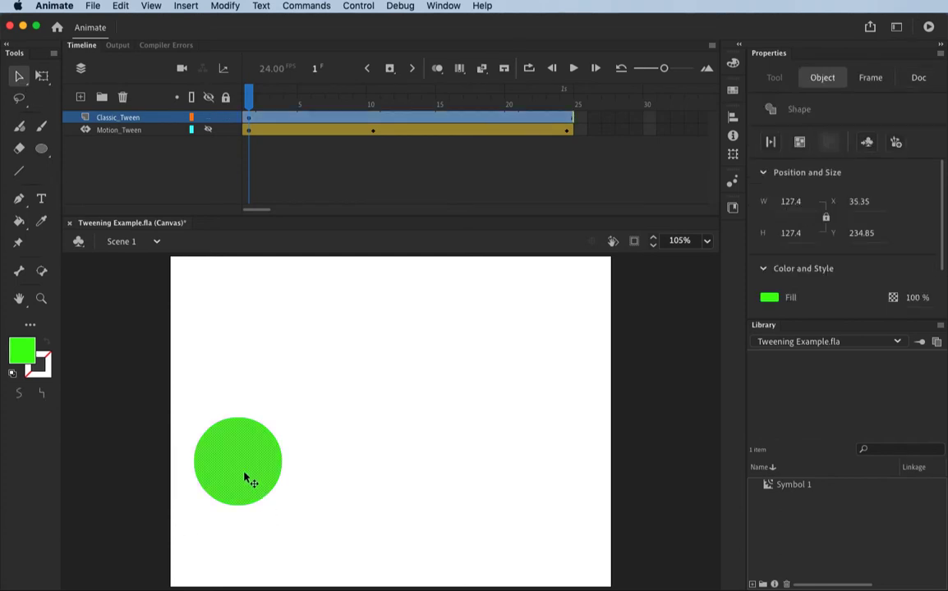
right_click(244, 477)
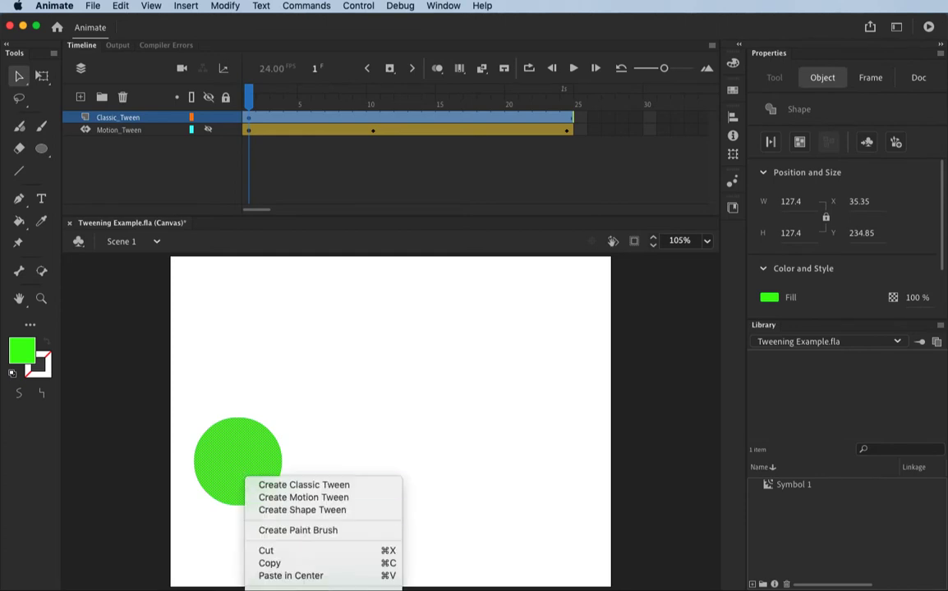
click(297, 589)
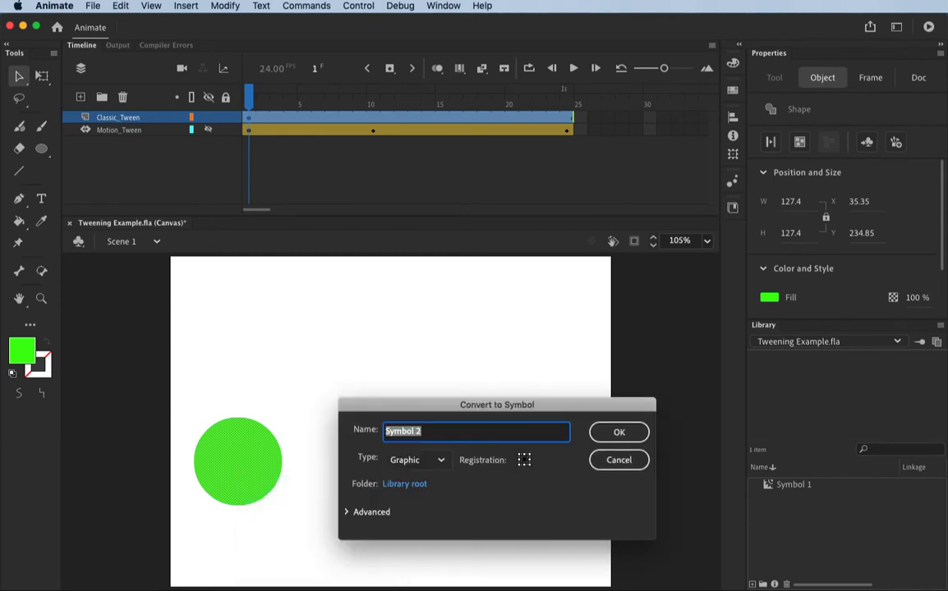
click(441, 460)
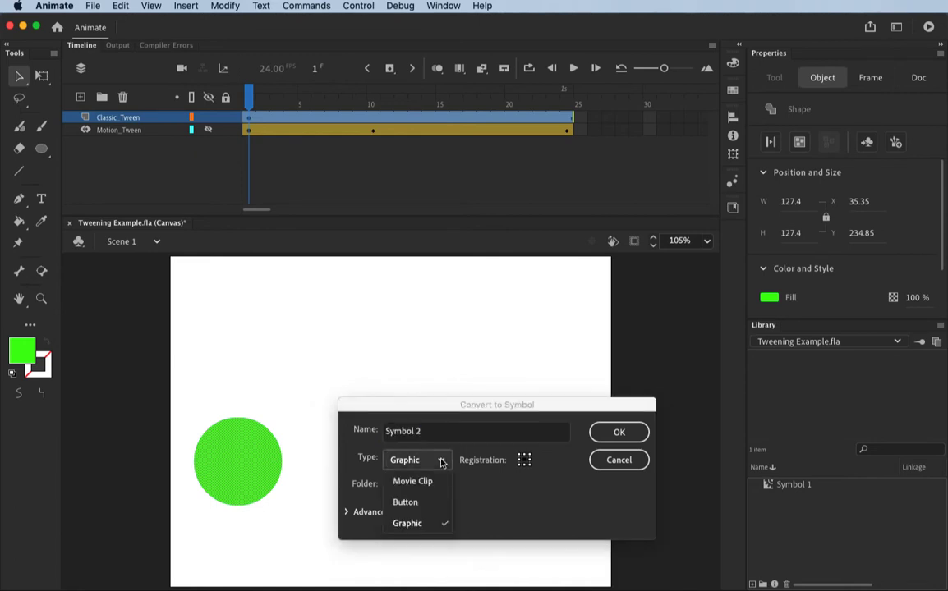
click(411, 523)
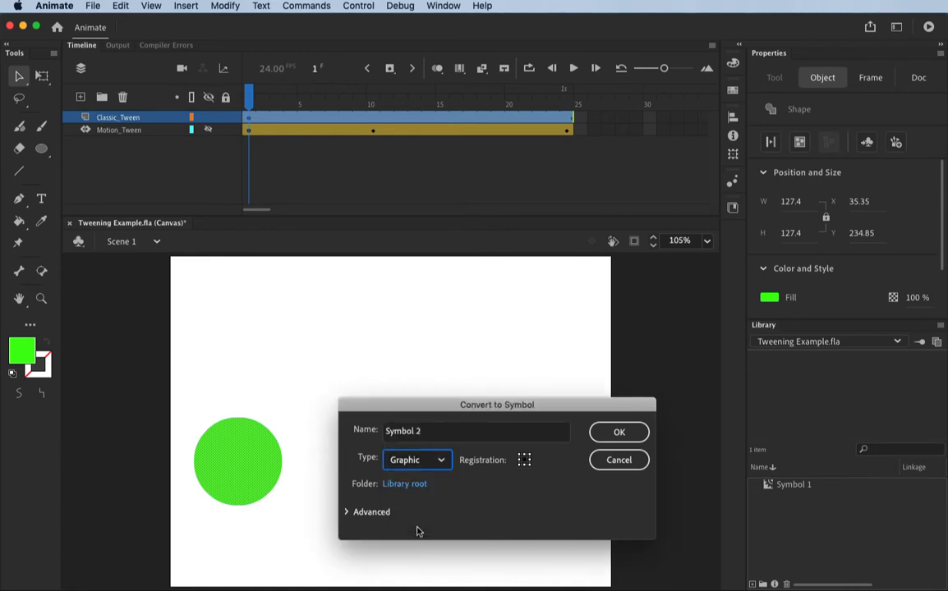
click(618, 432)
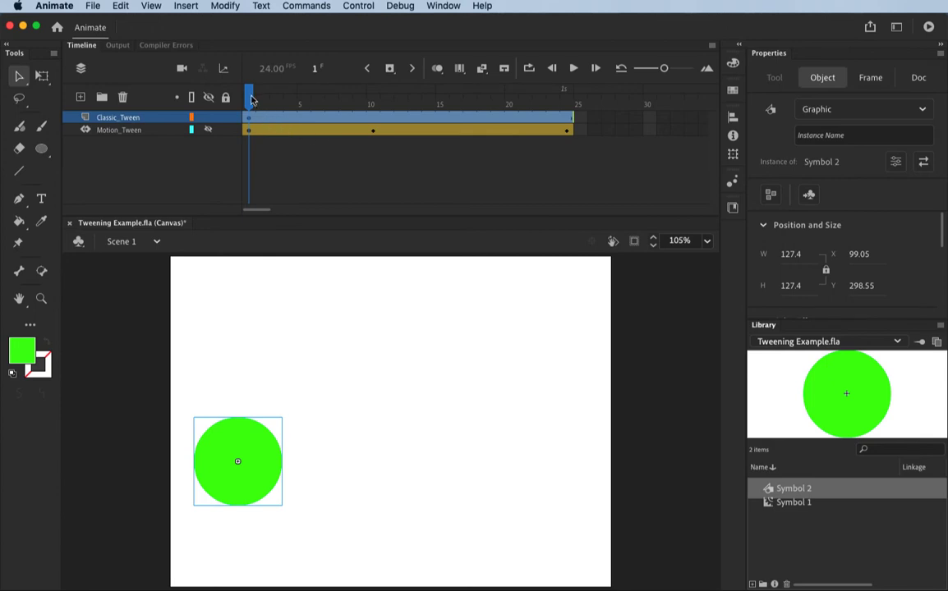
Insert a keyframe at frame 10 of Classic_Tween and move the green circle to the stage's bottom centre, about X 289, Y 412.
drag(251, 99, 373, 101)
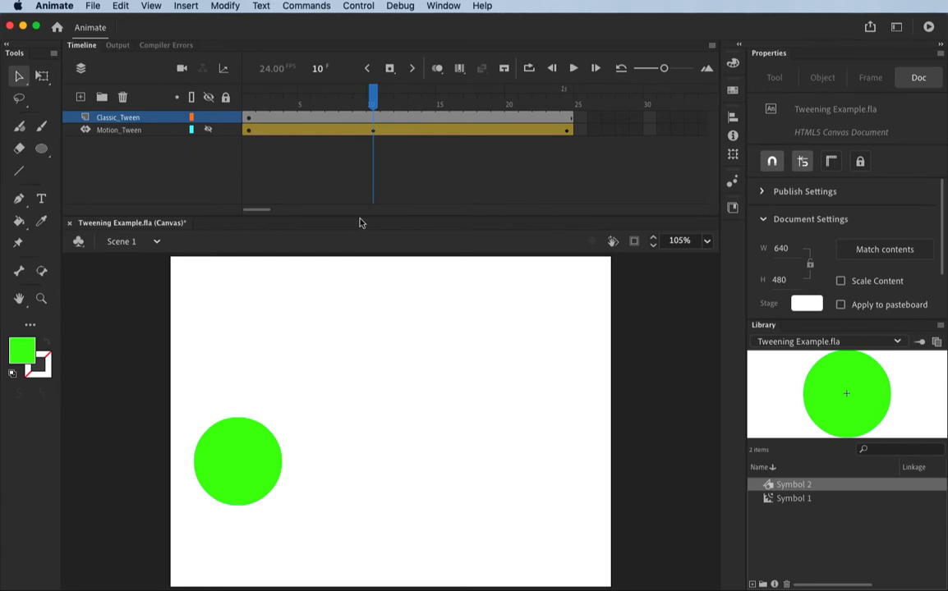
right_click(374, 120)
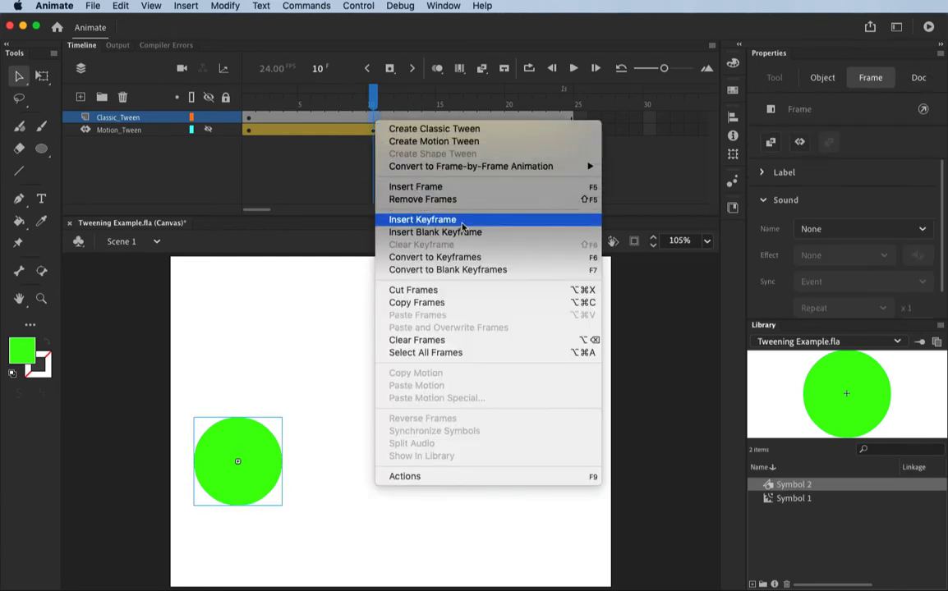
click(187, 8)
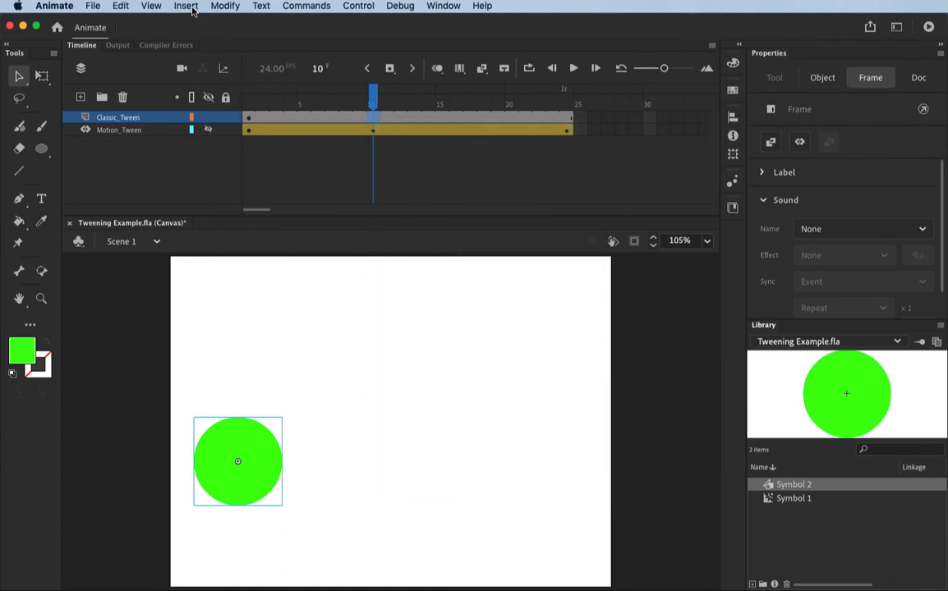
click(189, 7)
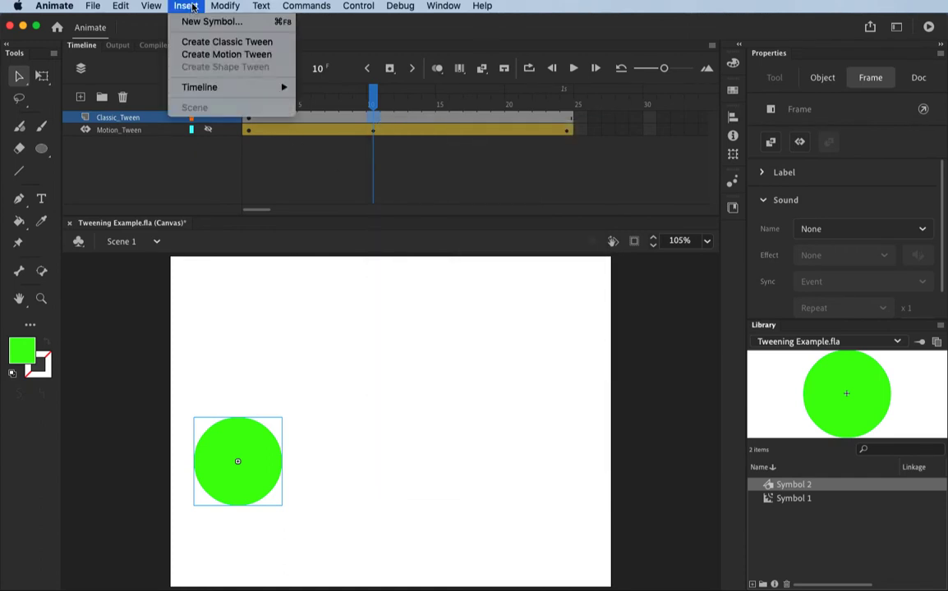
mouse_move(196, 86)
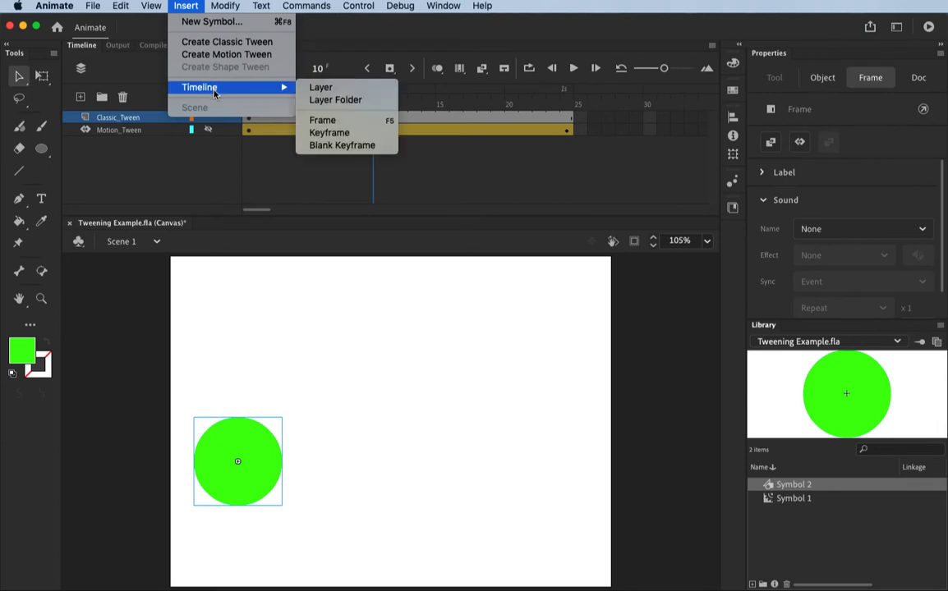
click(358, 134)
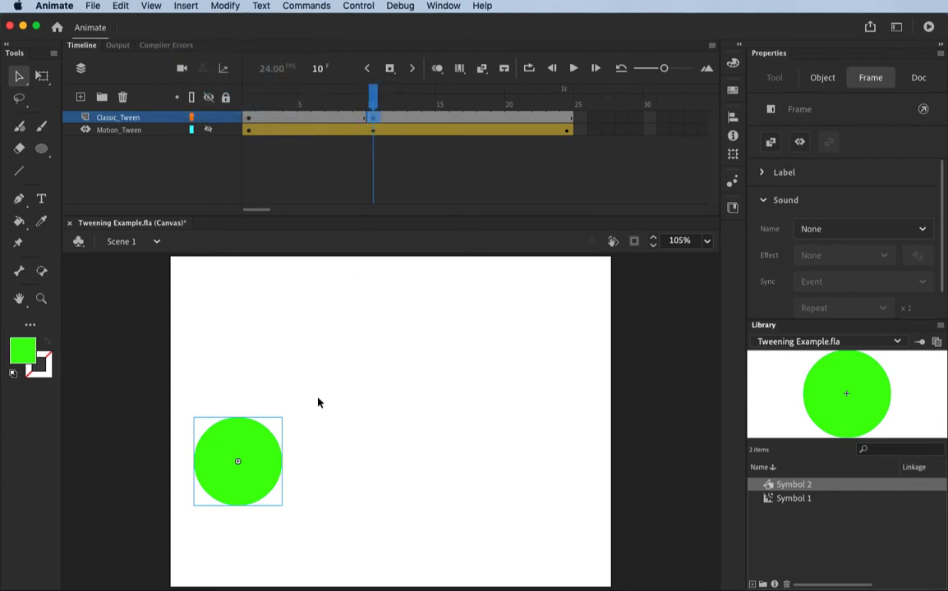
mouse_move(372, 90)
mouse_down()
mouse_move(250, 97)
mouse_move(372, 99)
mouse_up()
drag(256, 439, 378, 523)
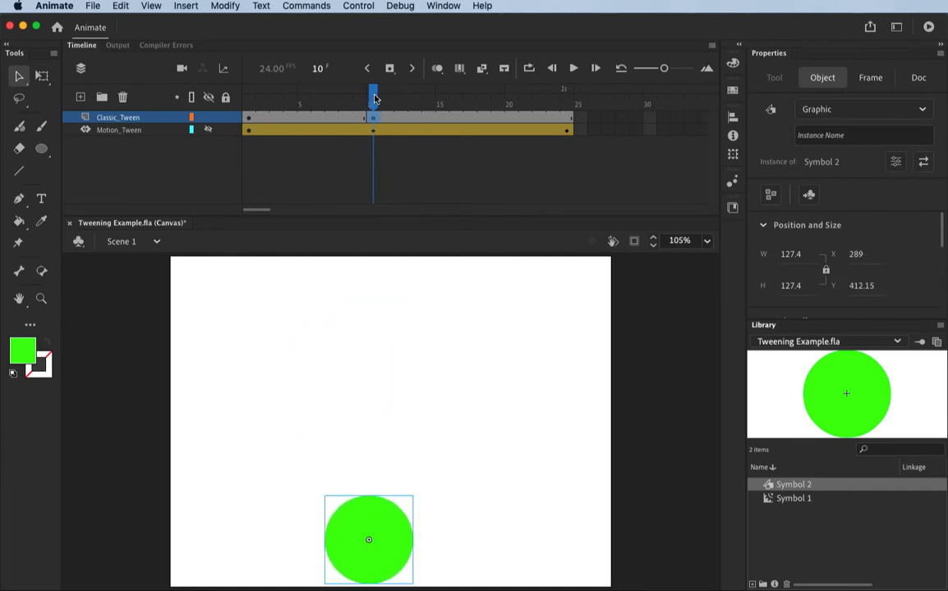
Insert a keyframe at frame 24 of Classic_Tween and move the circle near the stage's upper-right corner, about X 559, Y 121.
drag(374, 96, 567, 97)
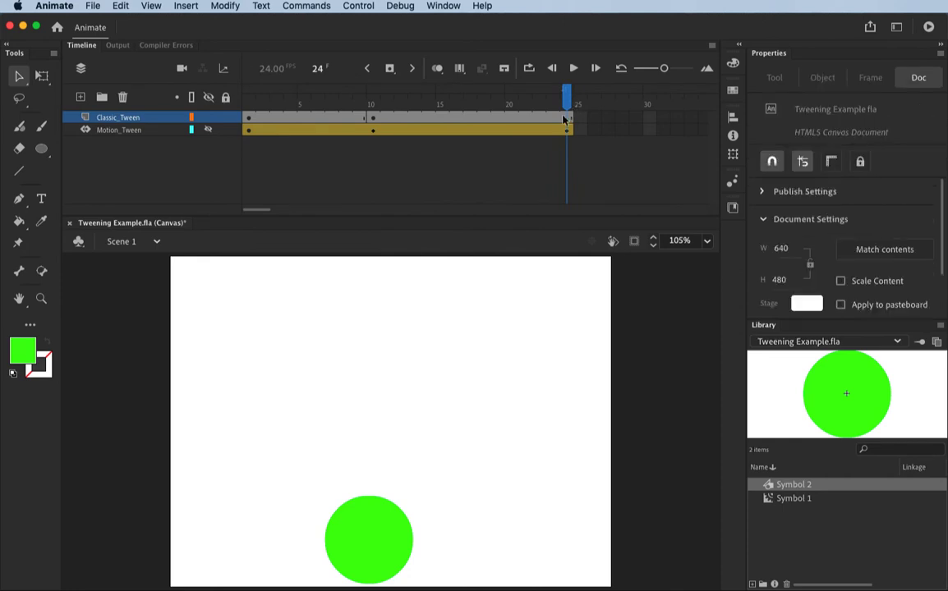
right_click(567, 120)
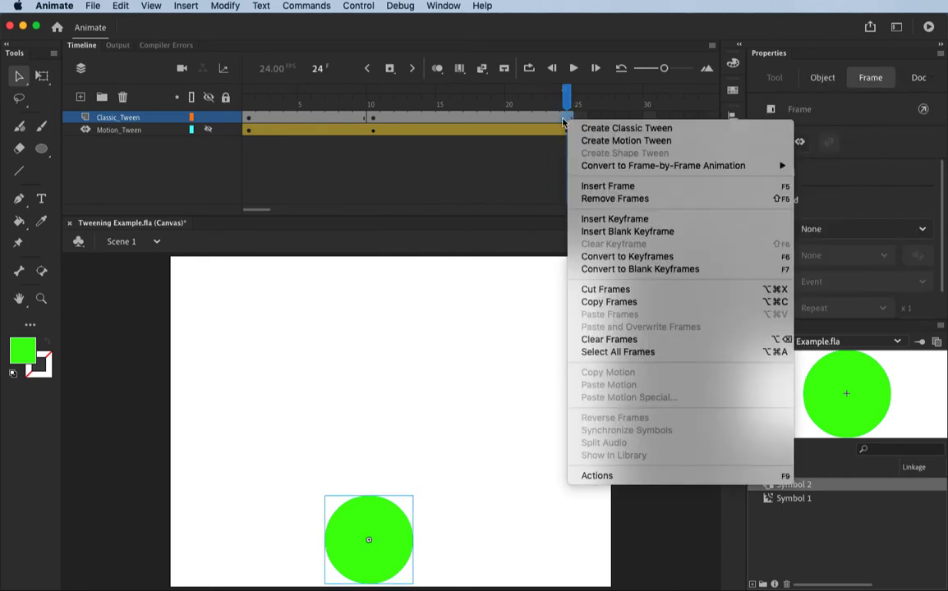
click(622, 220)
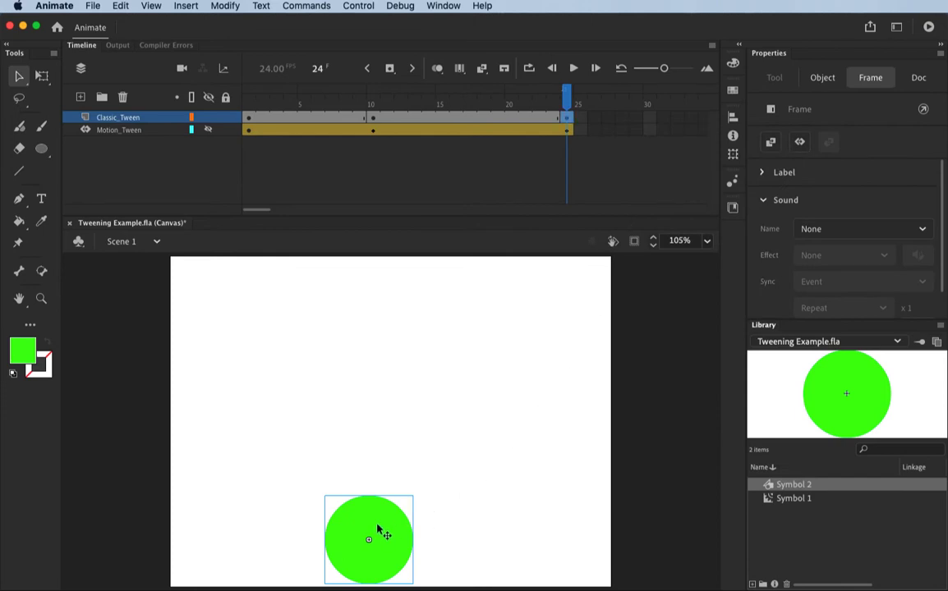
drag(377, 528, 564, 327)
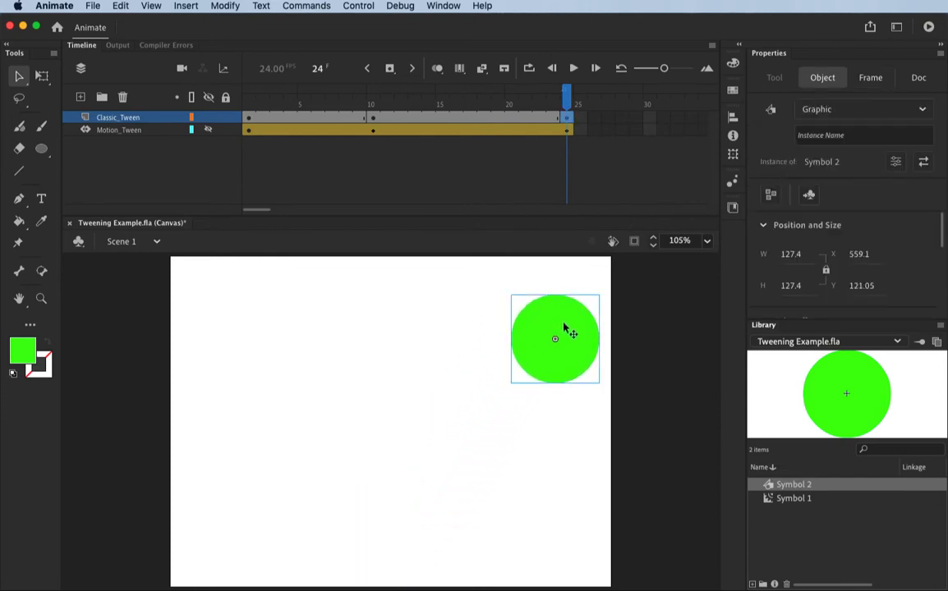
Create classic tweens on the Classic_Tween layer between frames 1 and 10 and between frames 10 and 24.
drag(513, 88, 485, 106)
click(272, 138)
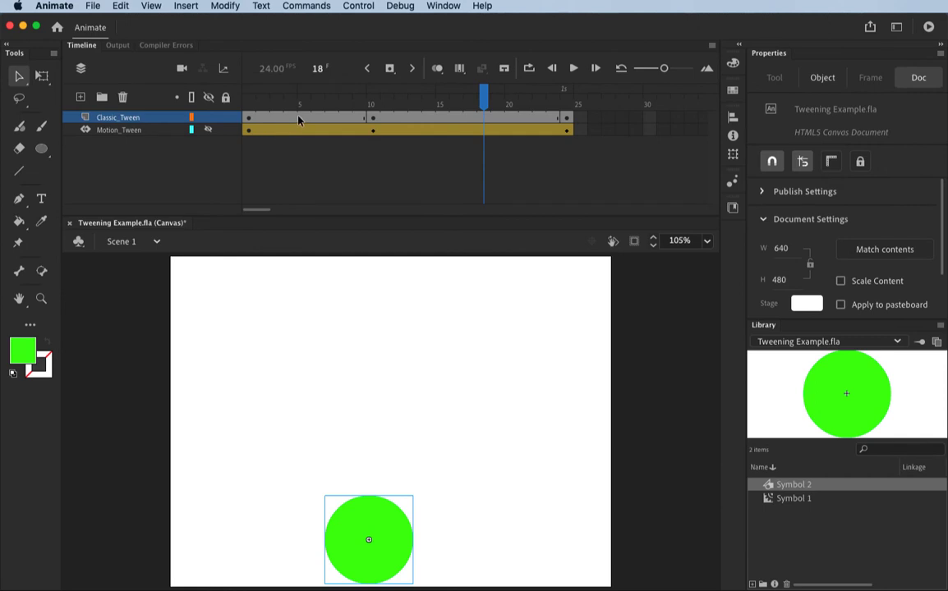
right_click(299, 120)
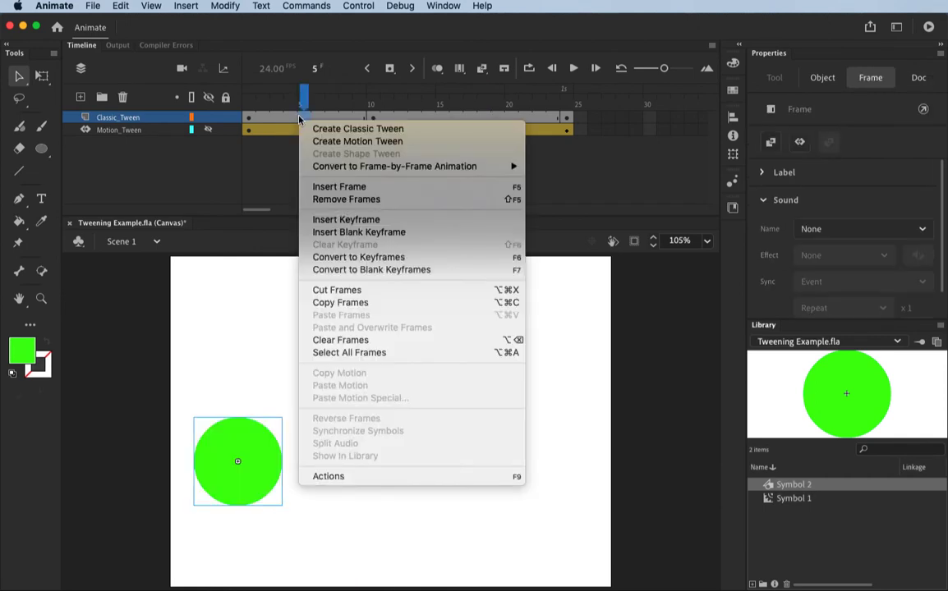
click(345, 132)
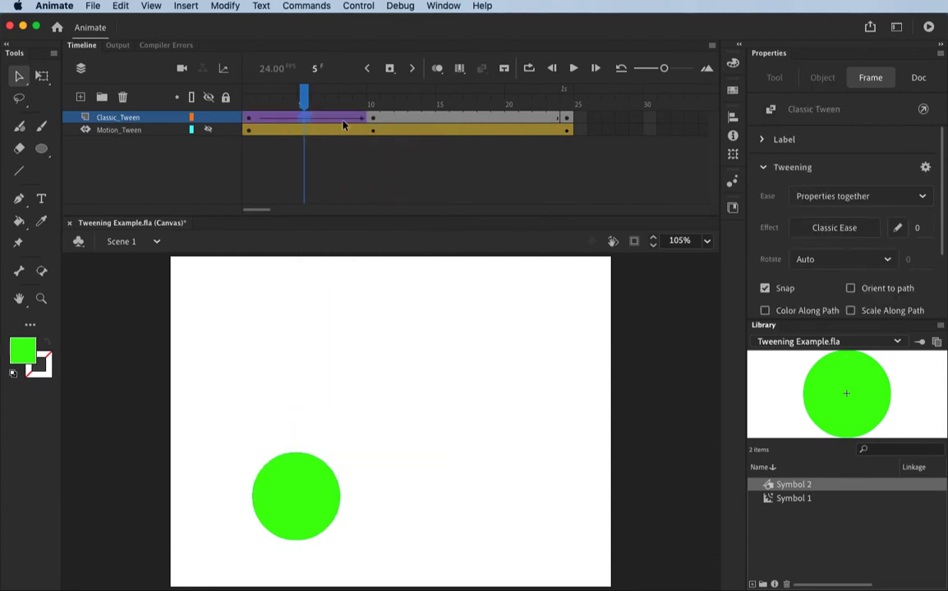
click(441, 120)
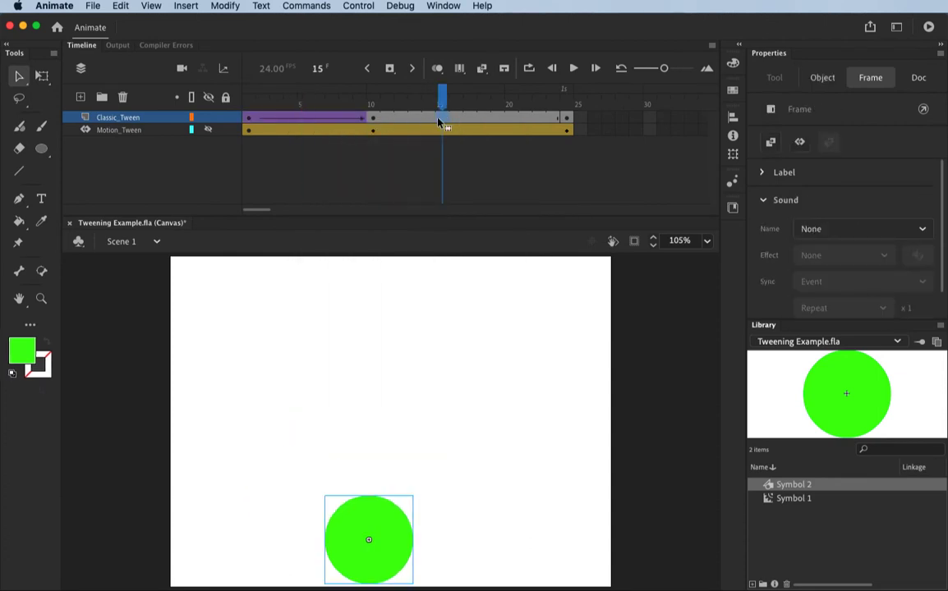
click(186, 7)
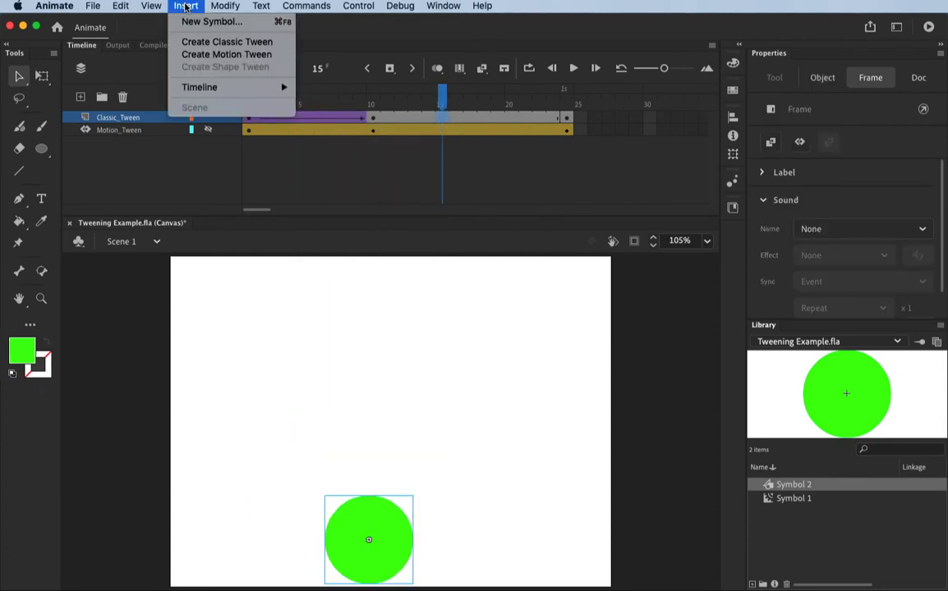
click(211, 42)
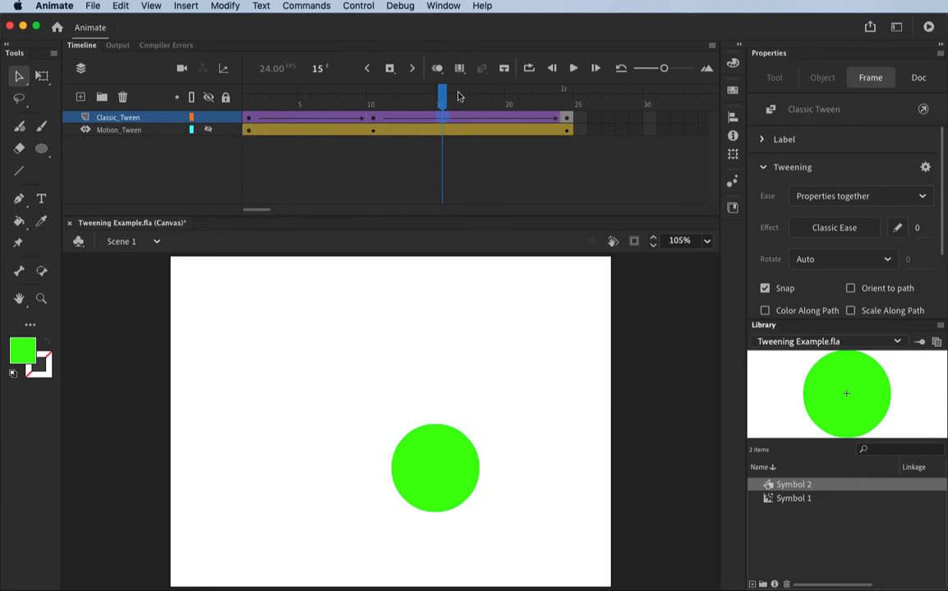
Play the classic tween from frame 1, and replay the animation with the Motion_Tween layer shown.
drag(442, 93, 226, 96)
key(Return)
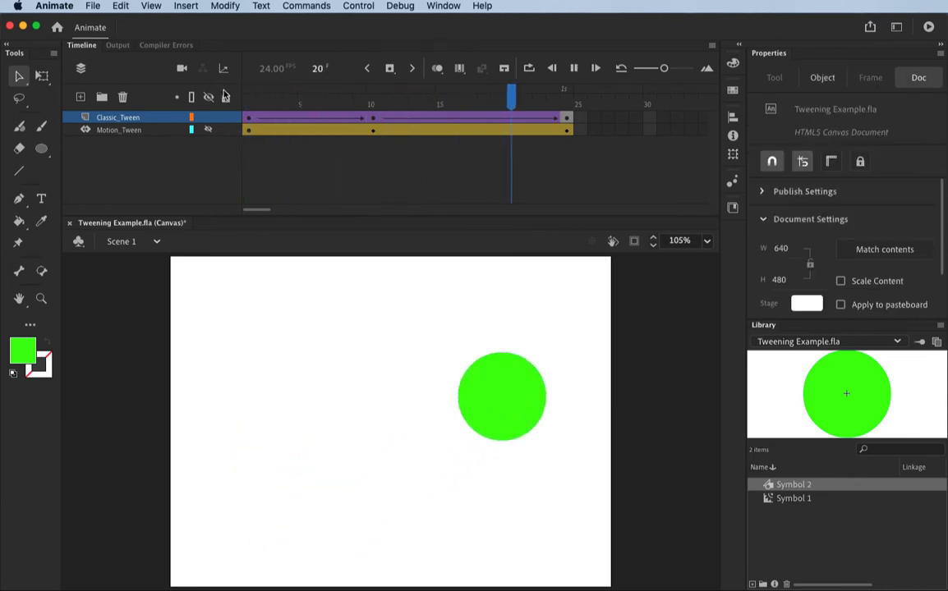
click(208, 131)
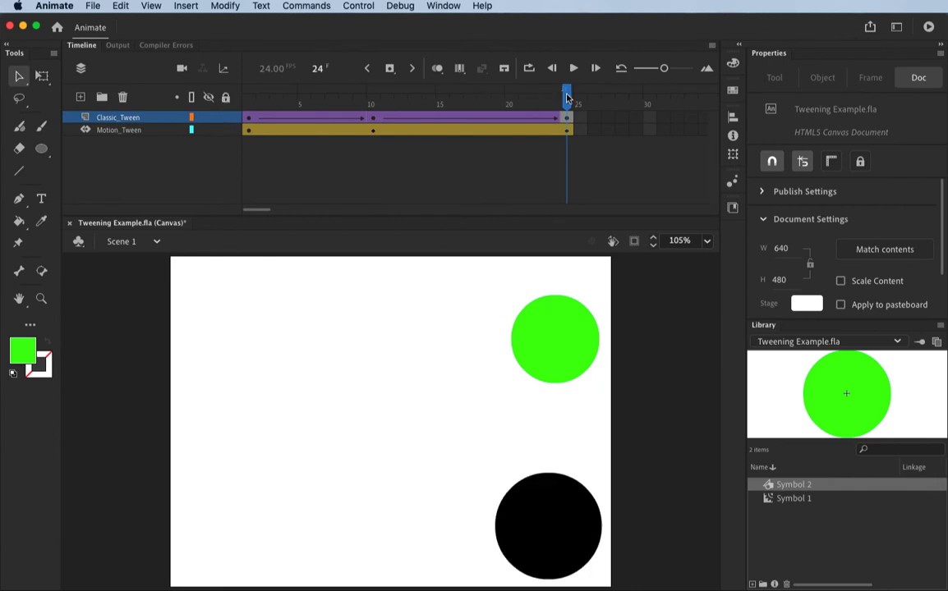
click(450, 97)
drag(450, 97, 230, 91)
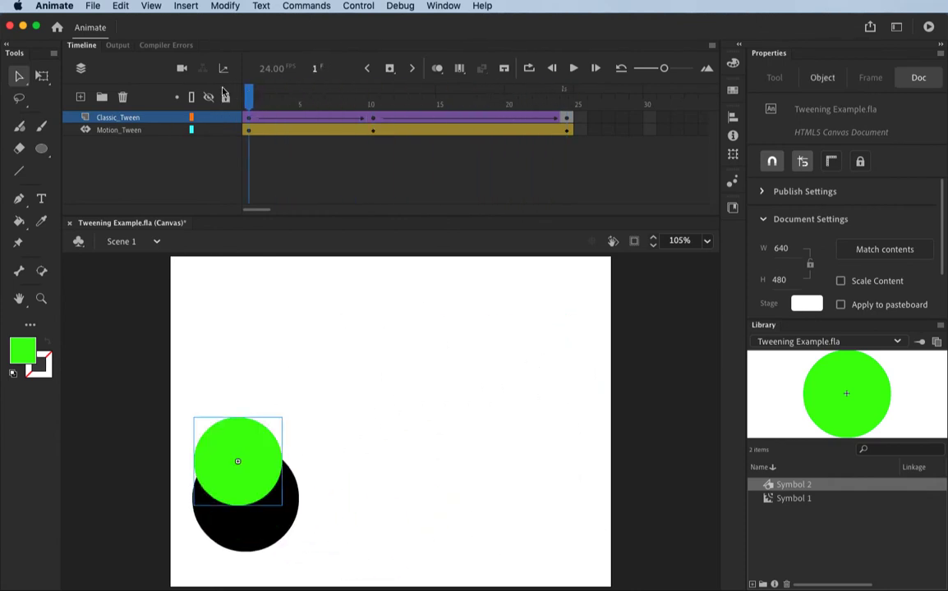
key(Return)
Add a layer named Shape_Tween above Classic_Tween and hide the Classic_Tween and Motion_Tween layers.
click(82, 98)
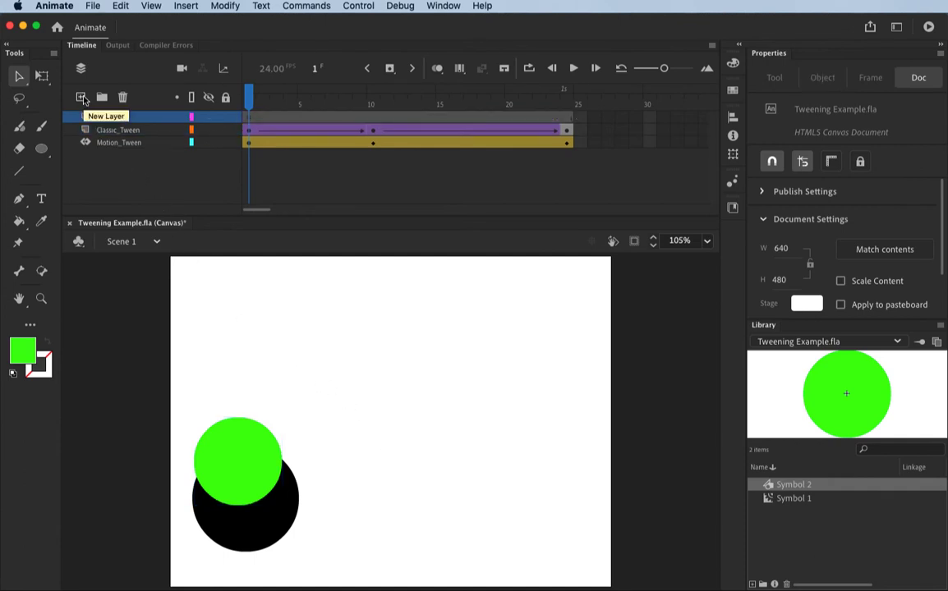
double_click(102, 115)
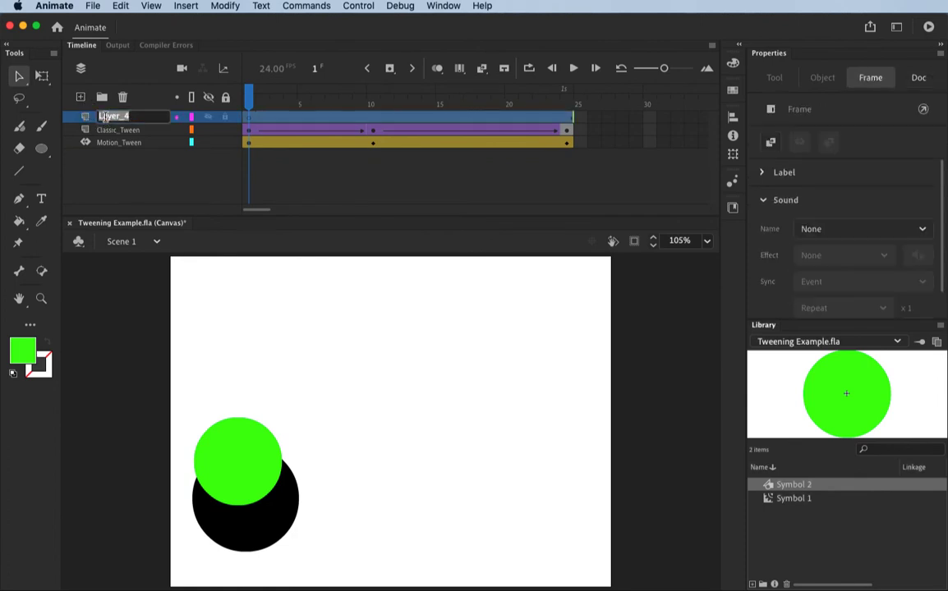
text(Shape_Tween)
key(Return)
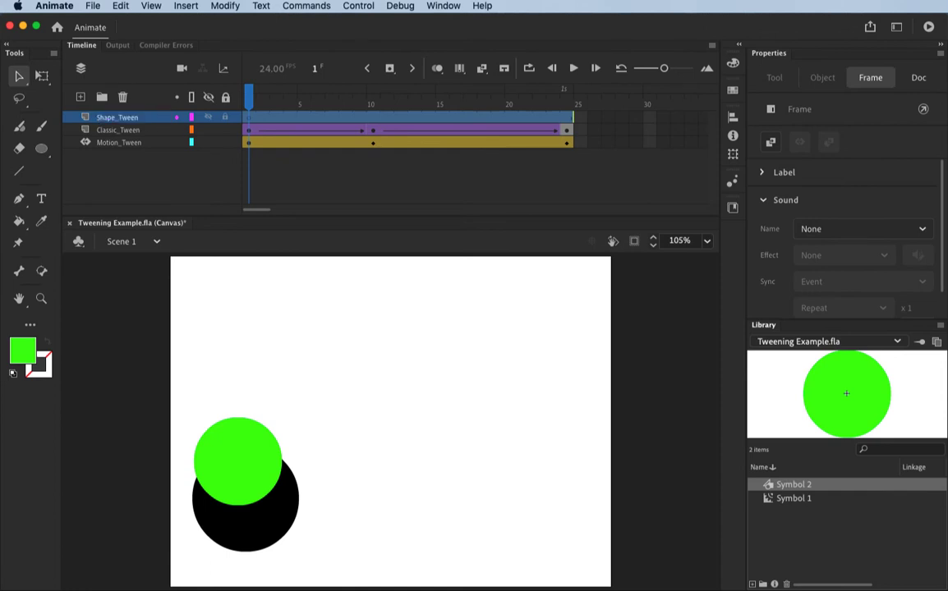
click(208, 130)
click(207, 143)
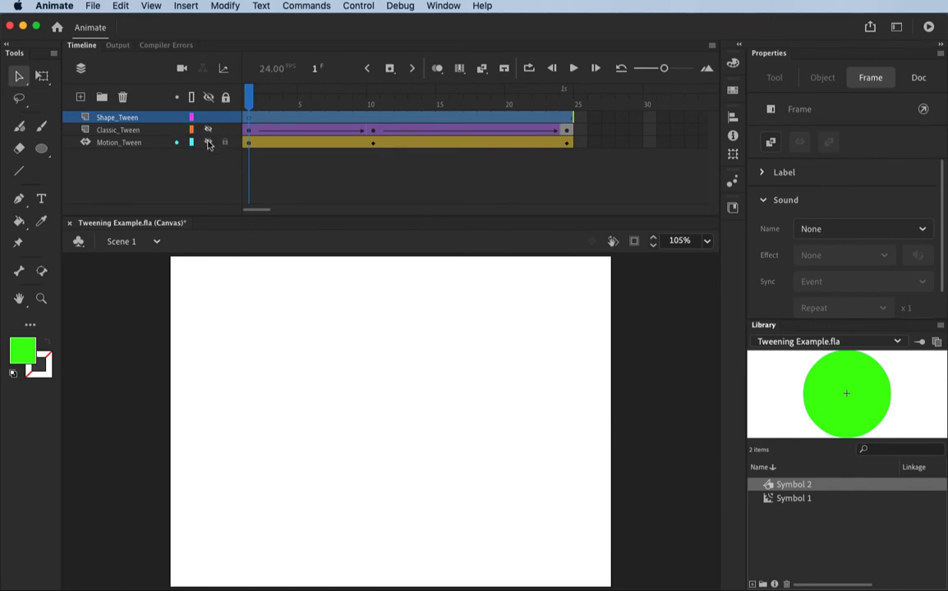
Draw an olive-yellow circle without a stroke near the stage's top edge, right of centre, at frame 1 of Shape_Tween.
click(251, 121)
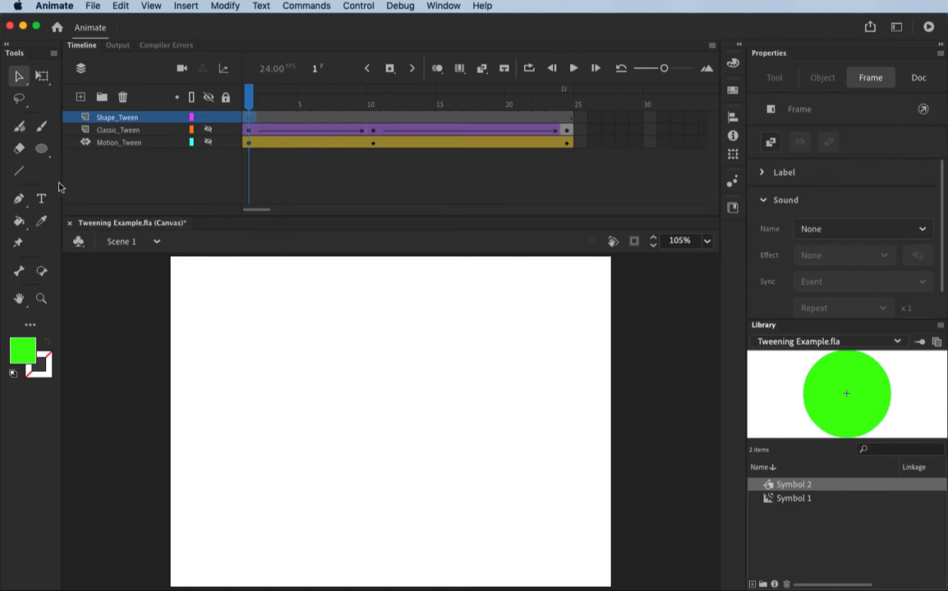
click(41, 149)
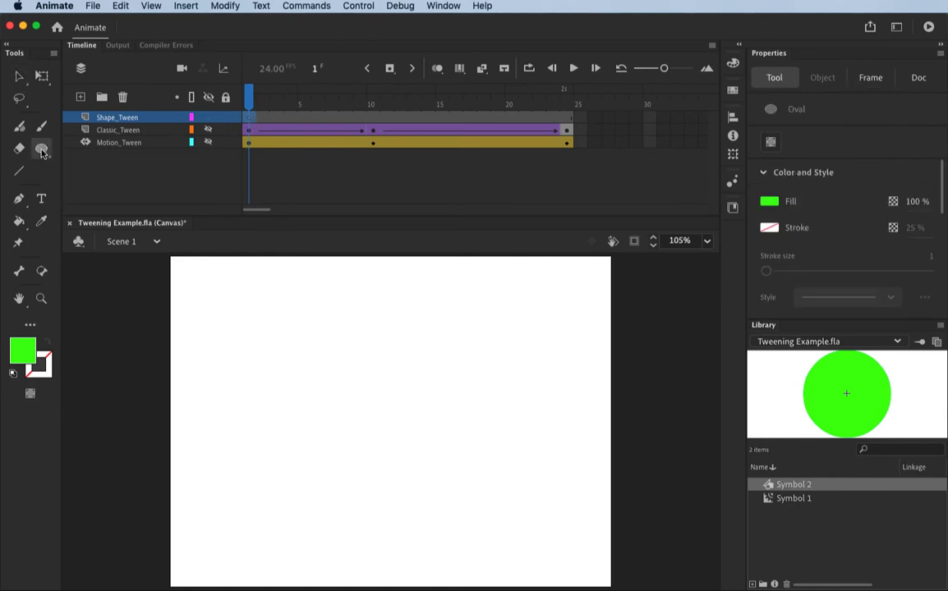
click(20, 353)
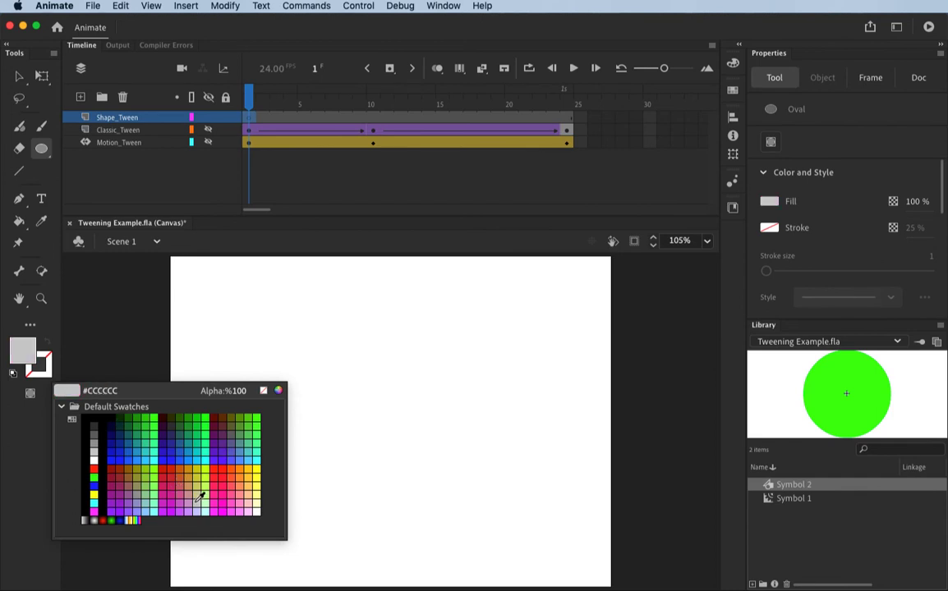
click(200, 485)
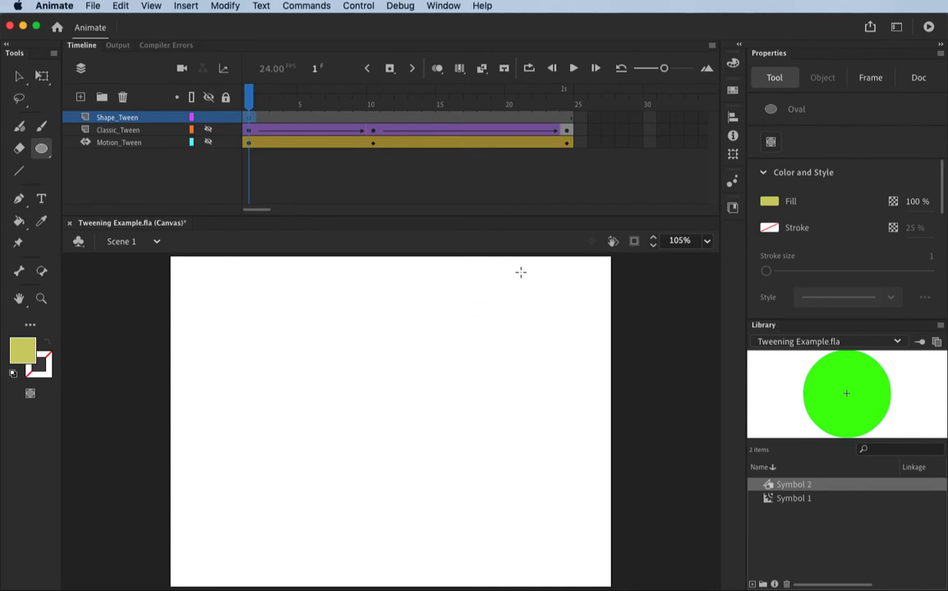
drag(416, 261, 502, 359)
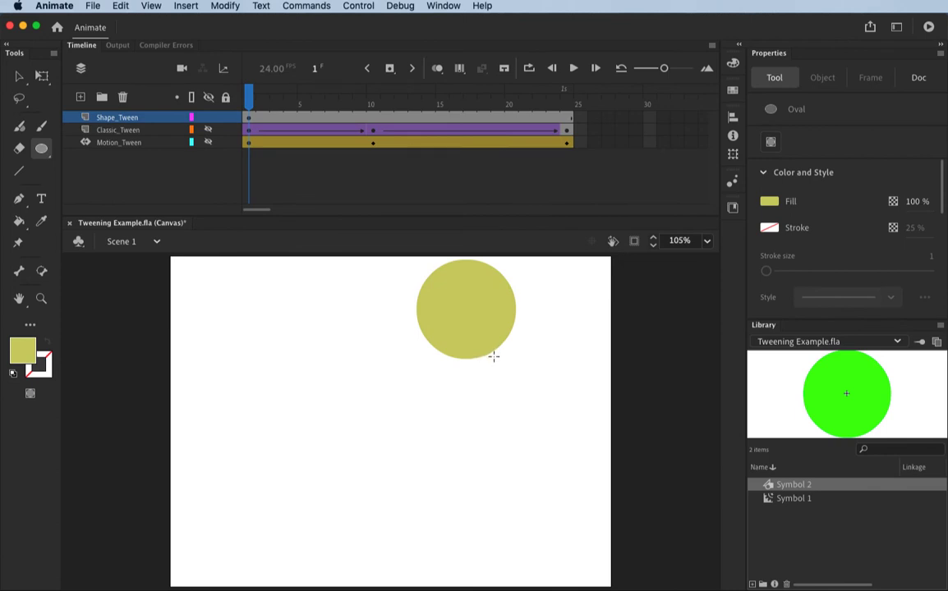
Insert a blank keyframe at frame 24 of Shape_Tween and draw a small olive-yellow circle near the stage's lower-left corner.
click(565, 120)
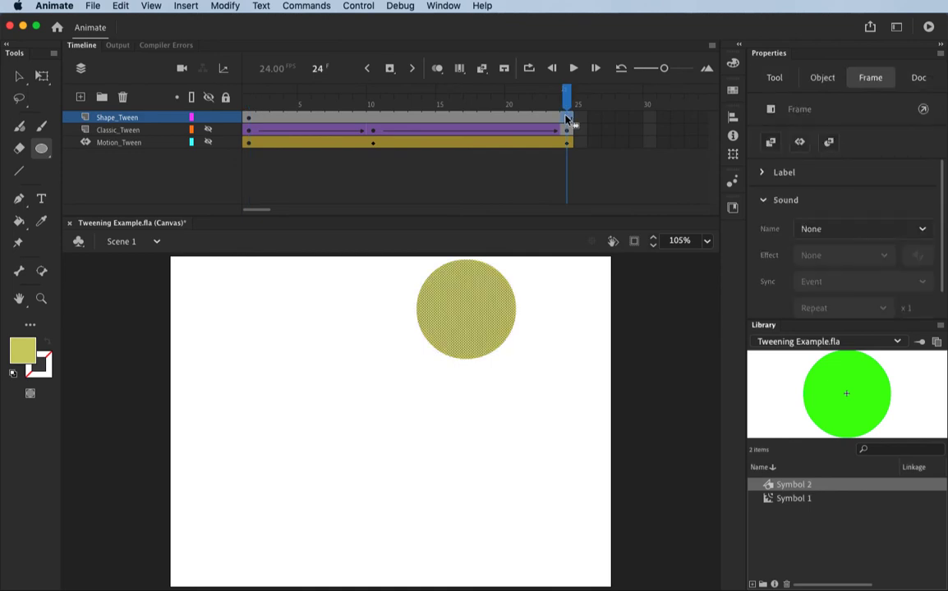
right_click(565, 120)
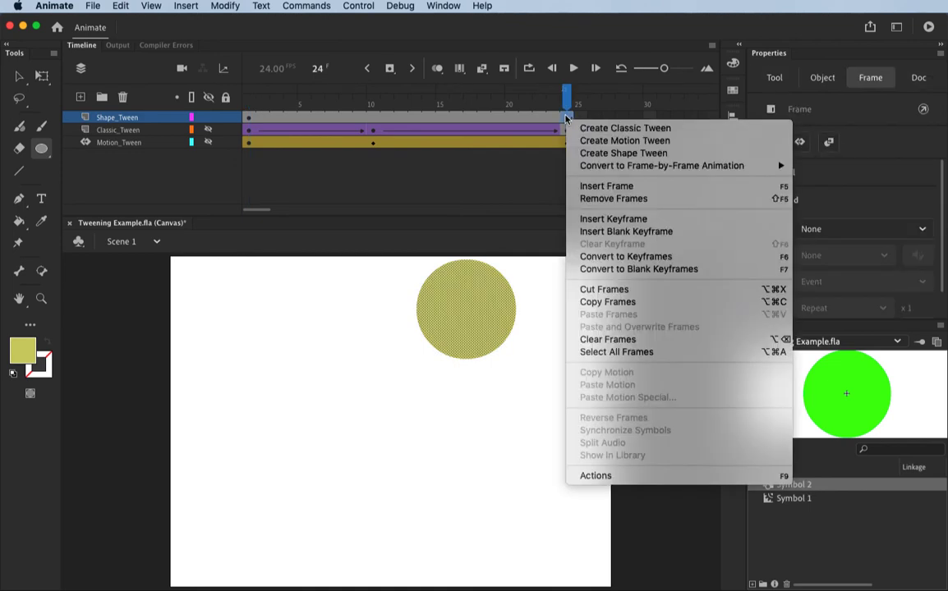
click(612, 233)
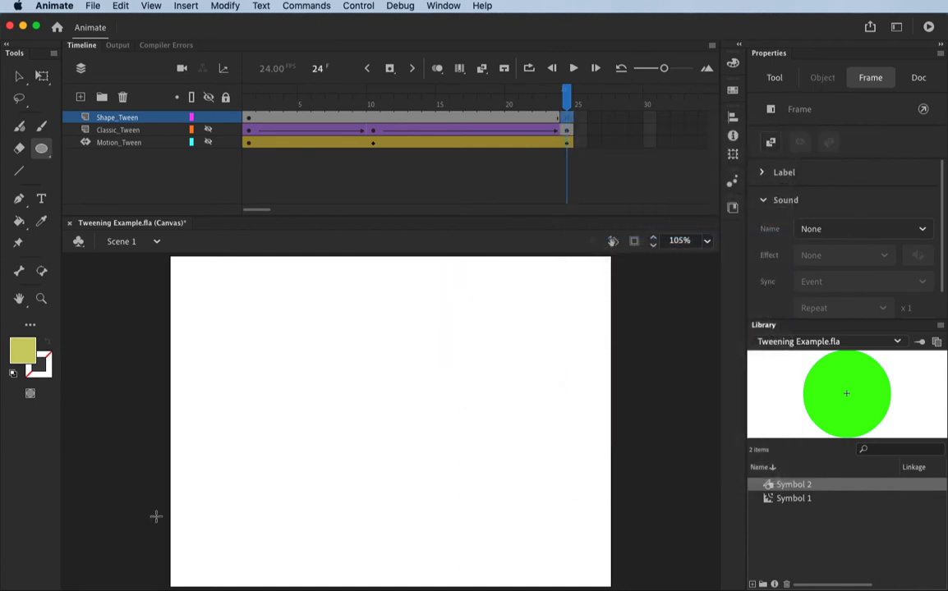
drag(190, 525, 218, 551)
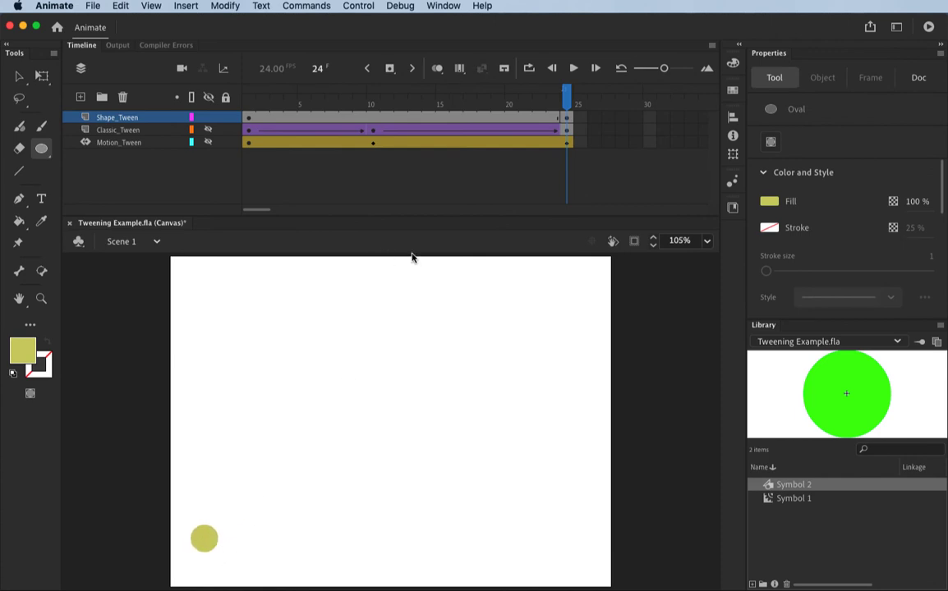
Create a shape tween between frames 1 and 24 on the Shape_Tween layer.
drag(510, 92, 457, 102)
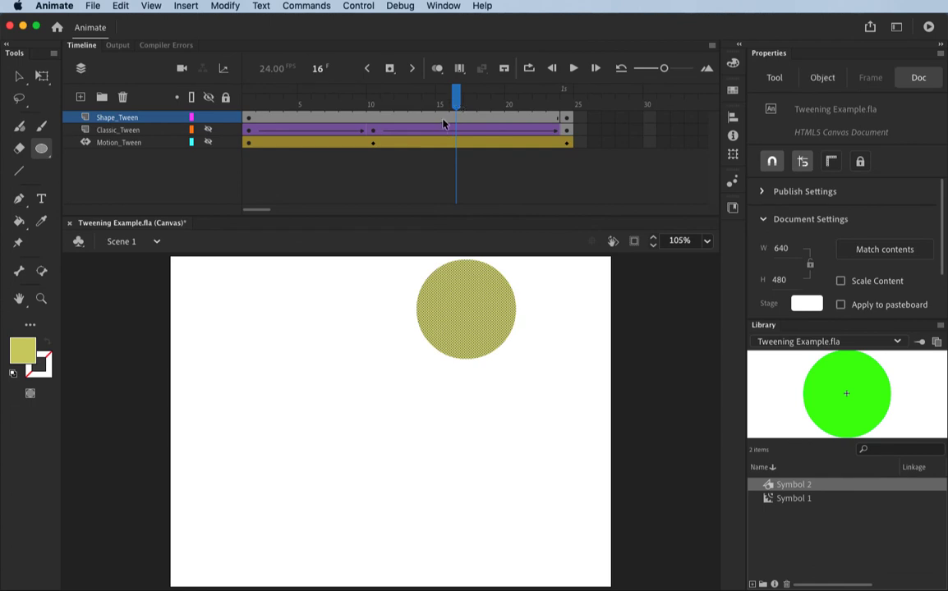
click(443, 121)
click(182, 6)
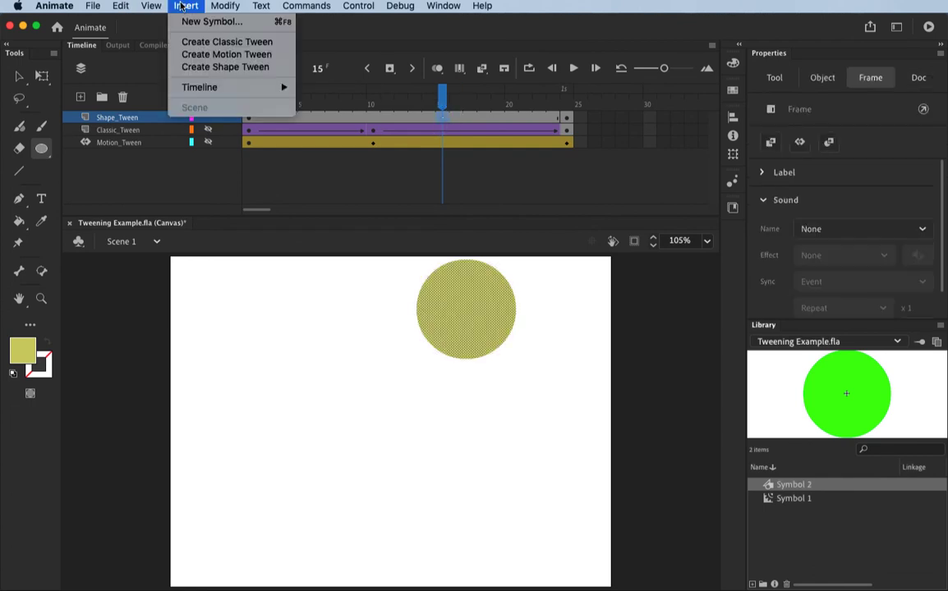
click(213, 68)
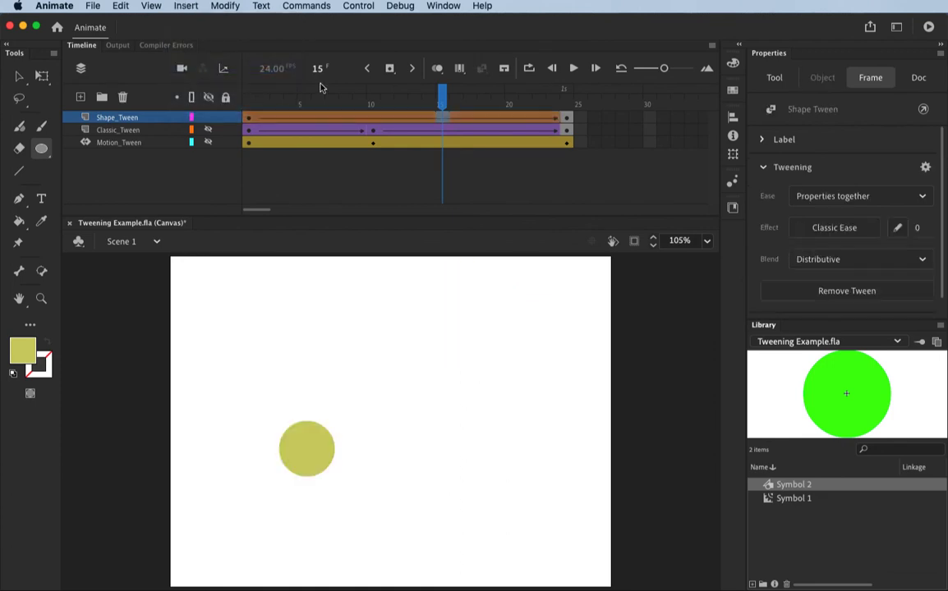
Play the shape tween from frame 1, and replay the animation with the Classic_Tween and Motion_Tween layers shown.
drag(439, 97, 230, 138)
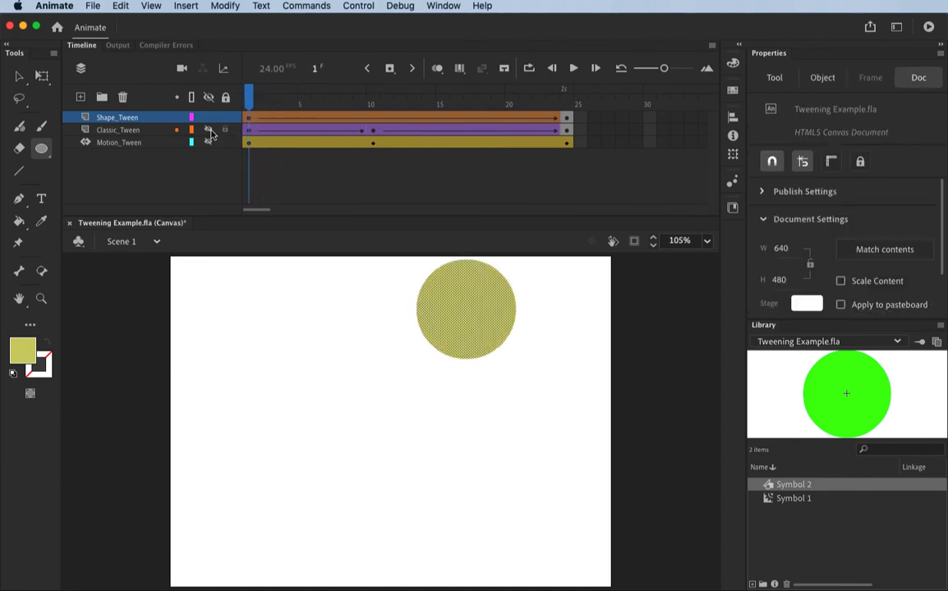
key(Return)
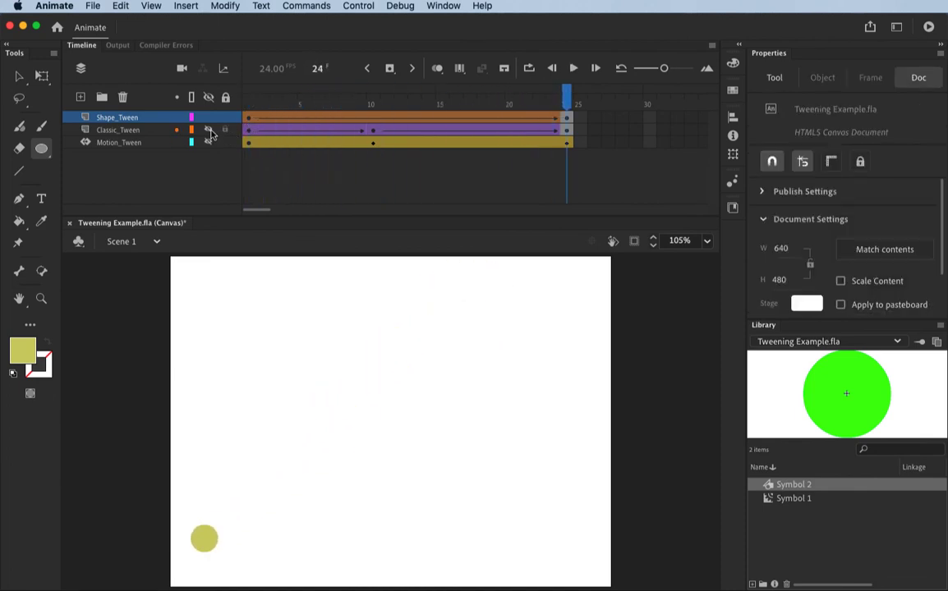
click(209, 130)
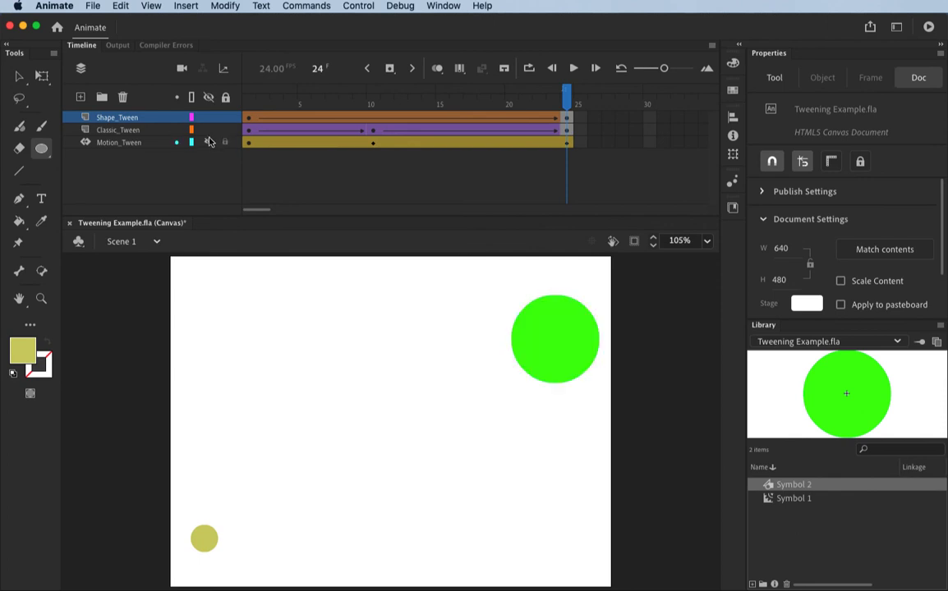
click(207, 143)
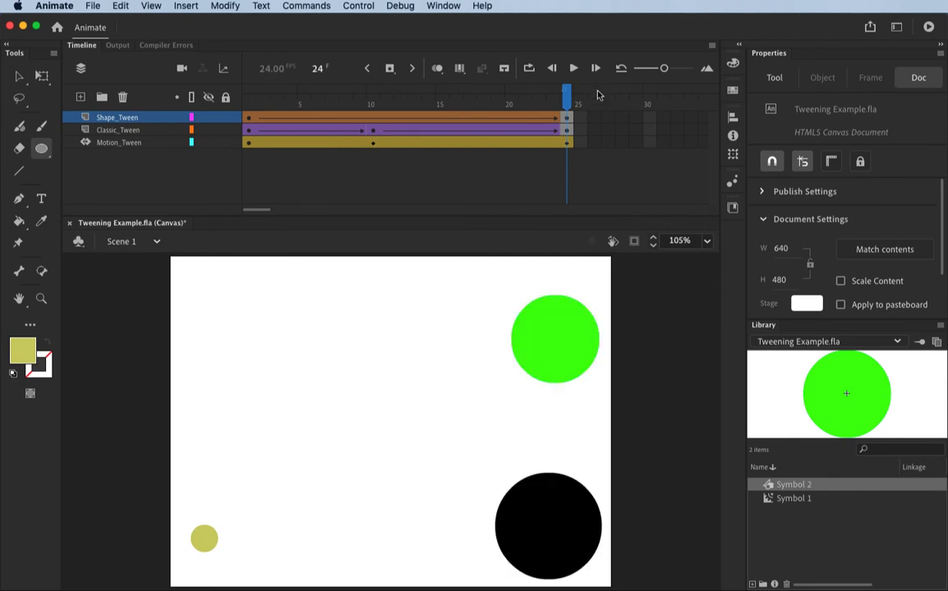
drag(567, 96, 210, 82)
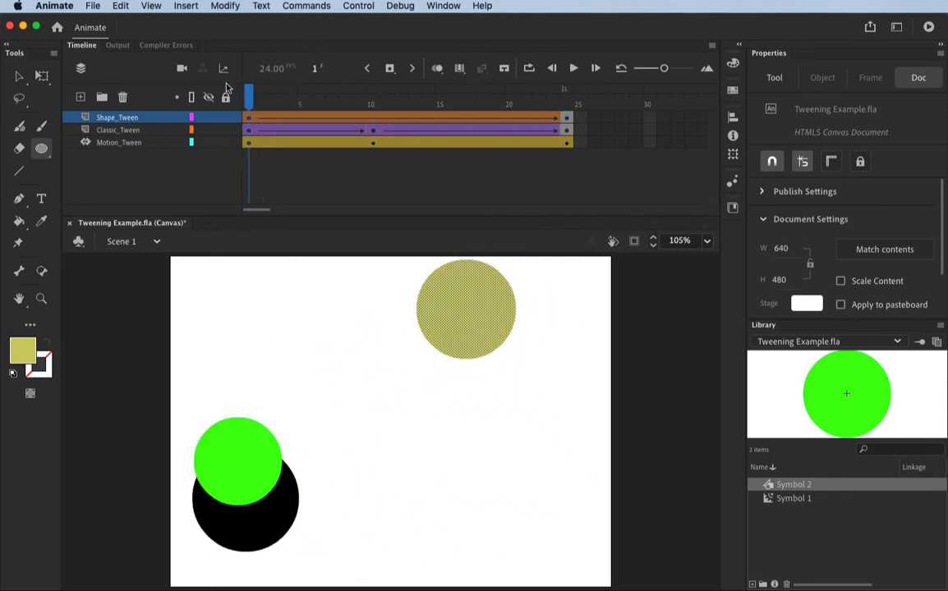
key(Return)
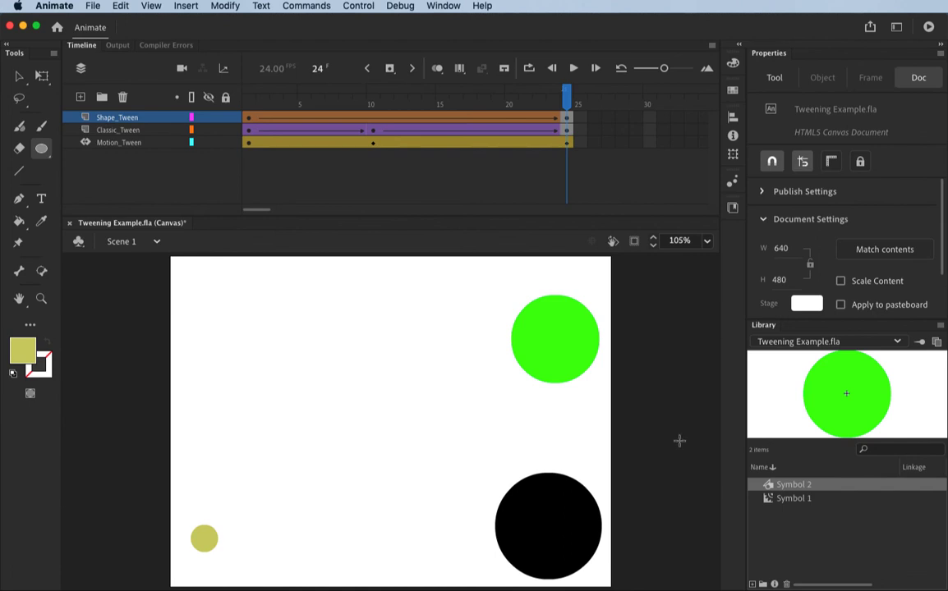
Squash the green circle at frame 10 of Classic_Tween to about 80 px high, resting on the stage's bottom edge.
drag(515, 90, 372, 96)
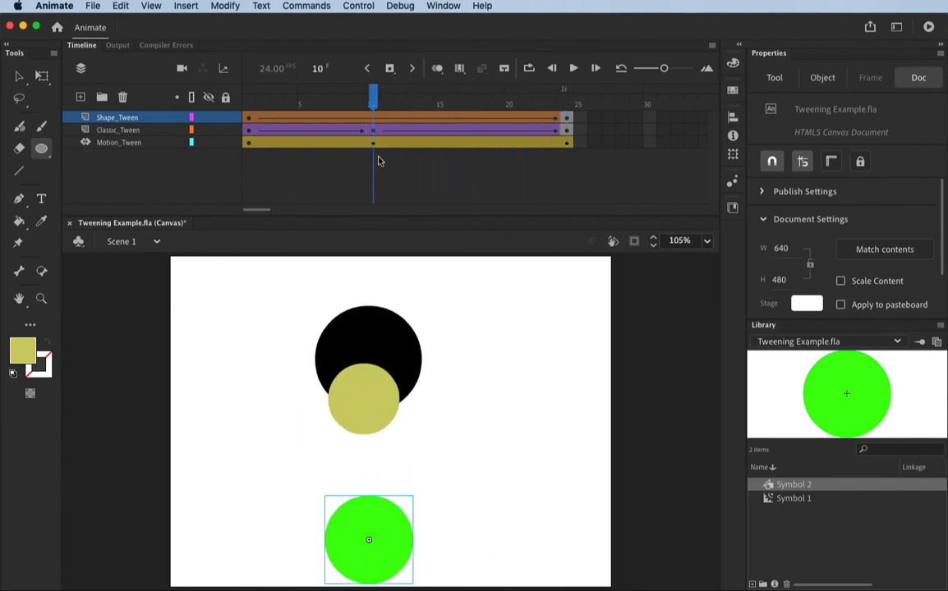
click(372, 131)
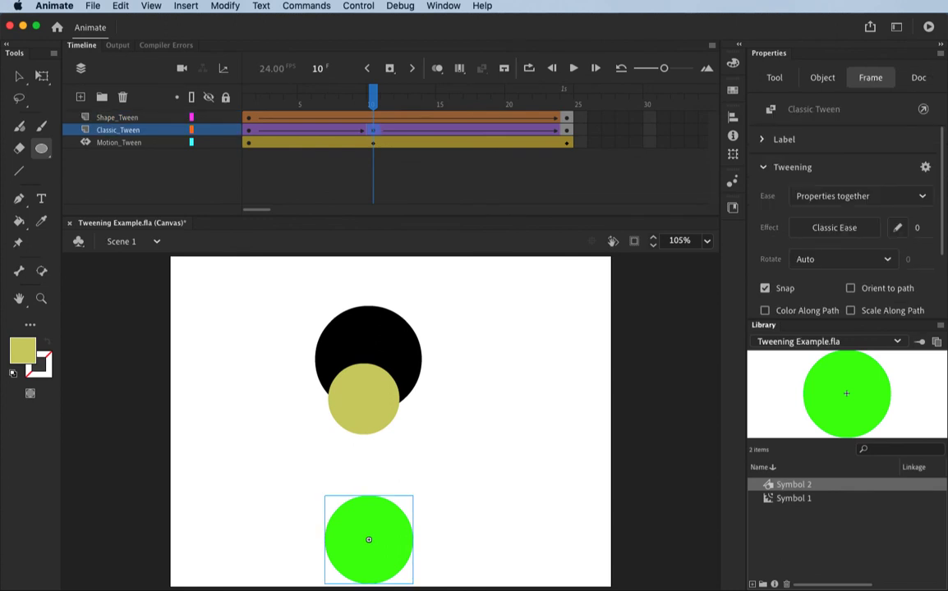
click(42, 75)
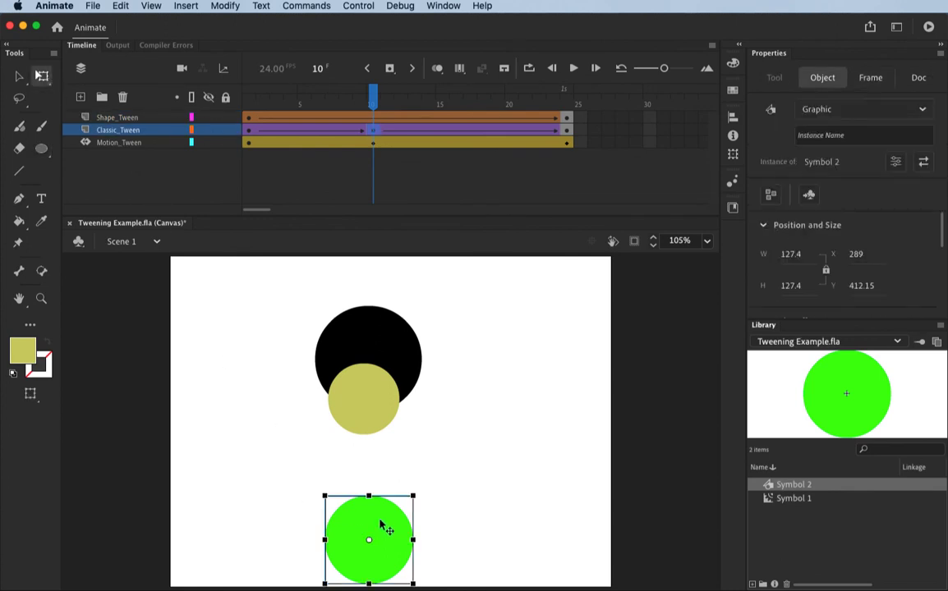
drag(369, 497, 369, 573)
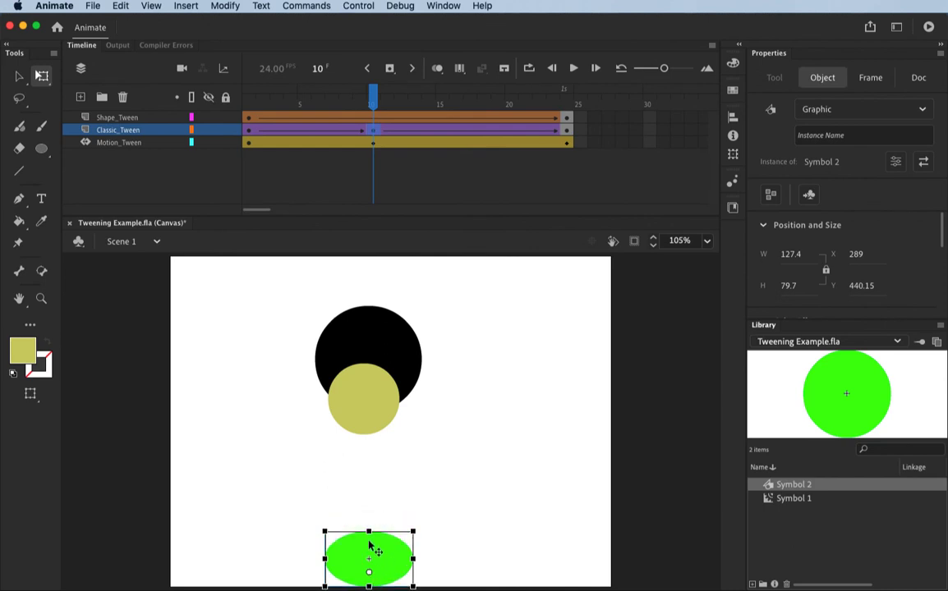
Shrink the black circle at frame 10 of Motion_Tween to about 61 × 61 px and move it up to the stage's top edge.
drag(336, 87, 374, 148)
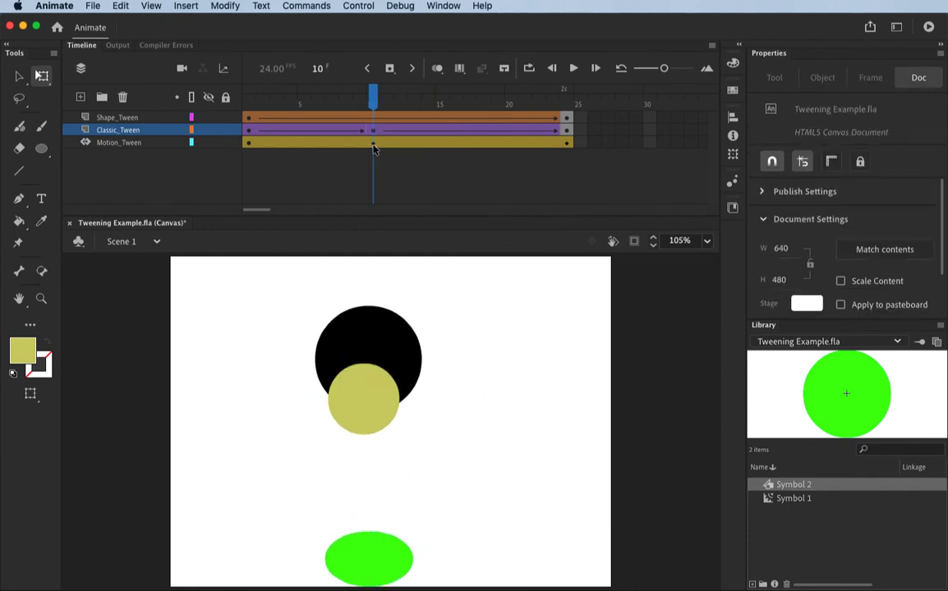
click(374, 146)
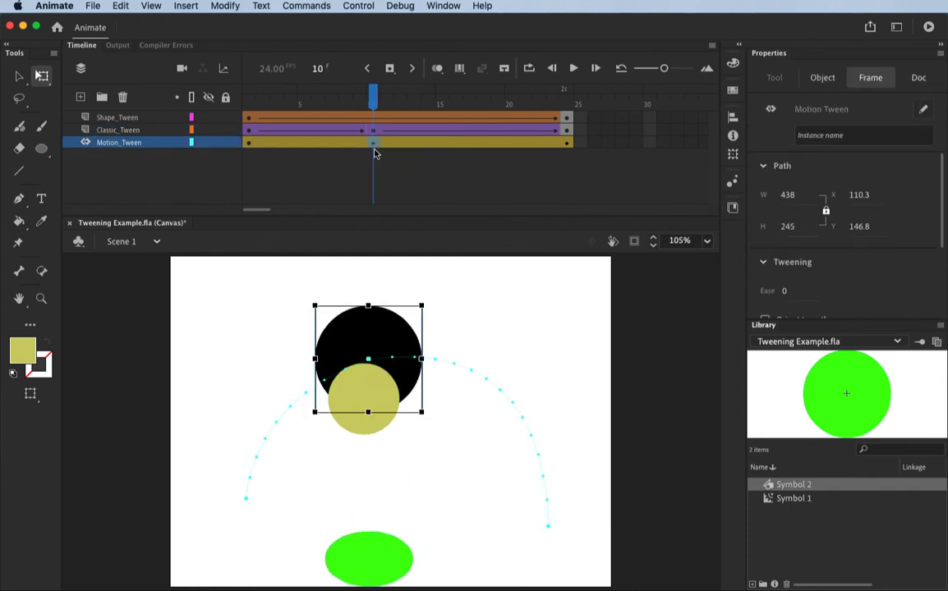
click(378, 340)
drag(377, 339, 377, 305)
drag(315, 372, 381, 292)
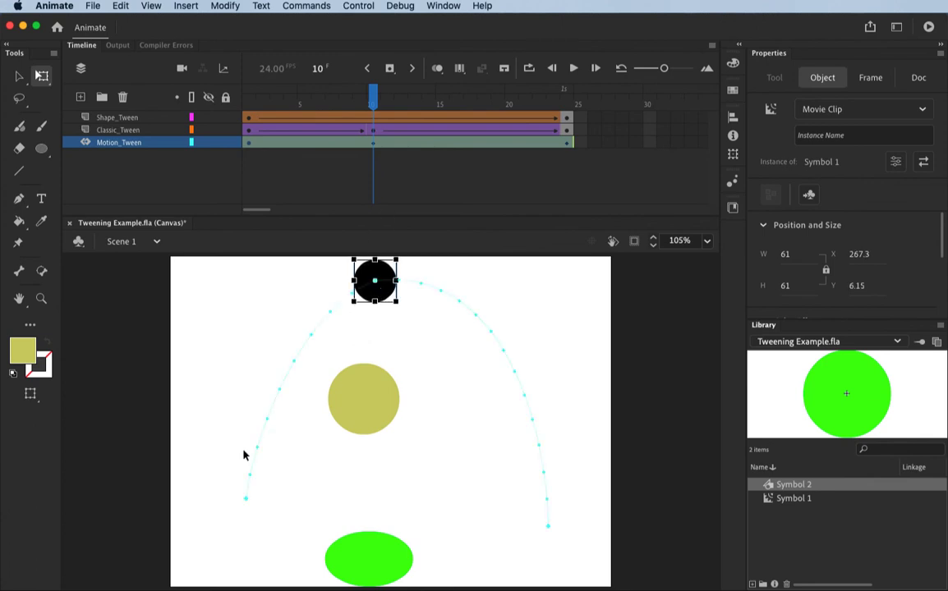
Flatten the black circle at frame 24 of Motion_Tween to about 26 px high and move it down to the stage's bottom edge.
drag(370, 96, 565, 297)
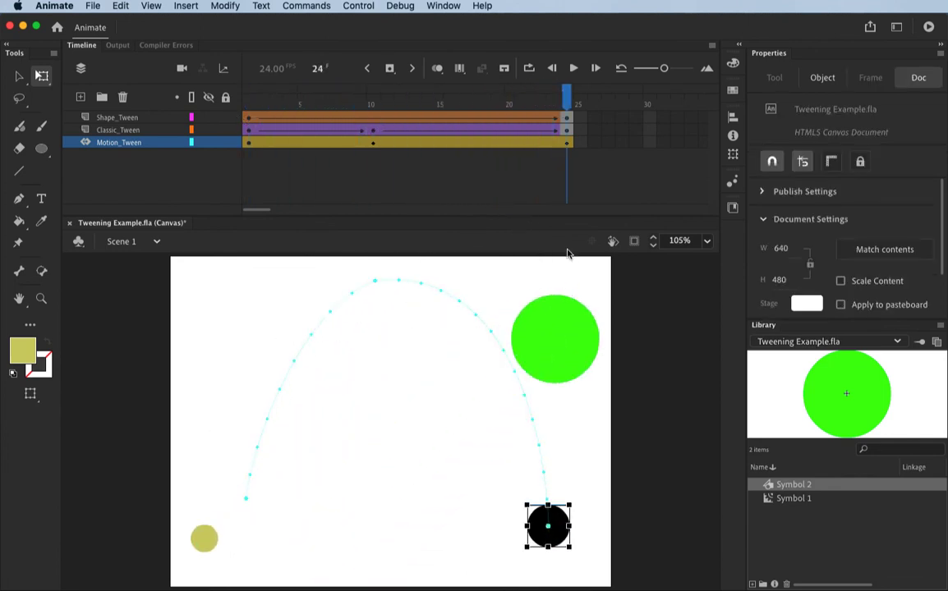
click(566, 129)
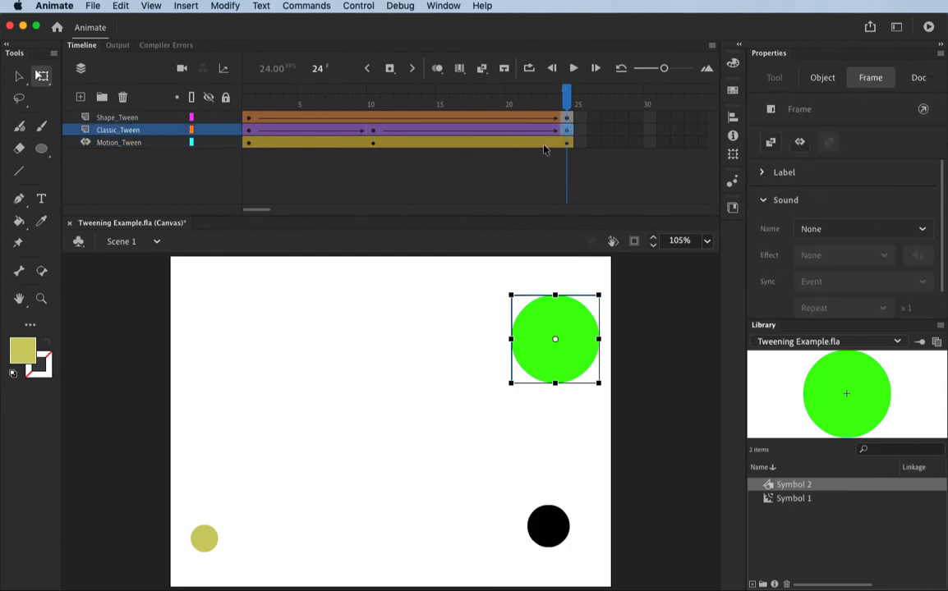
click(566, 142)
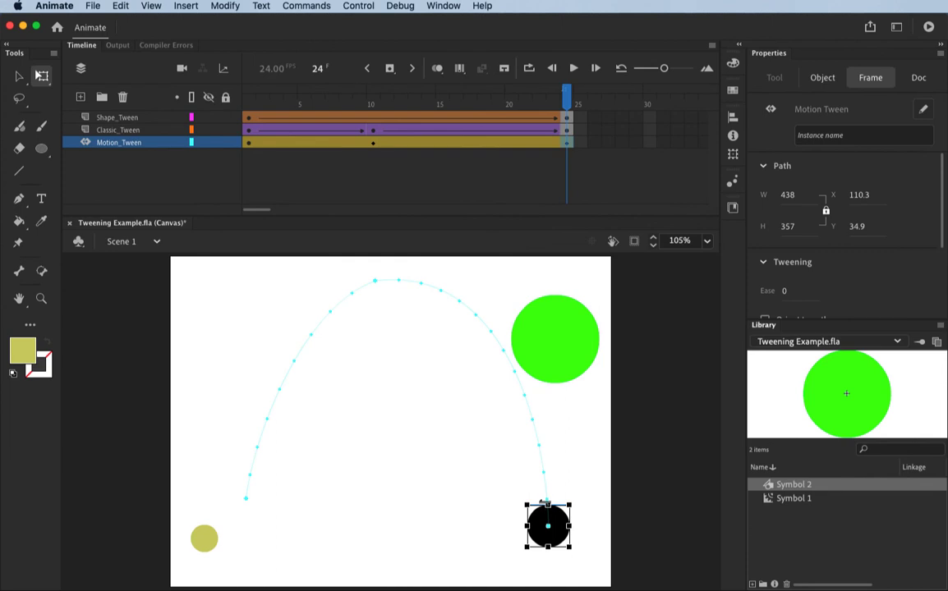
drag(555, 529, 548, 553)
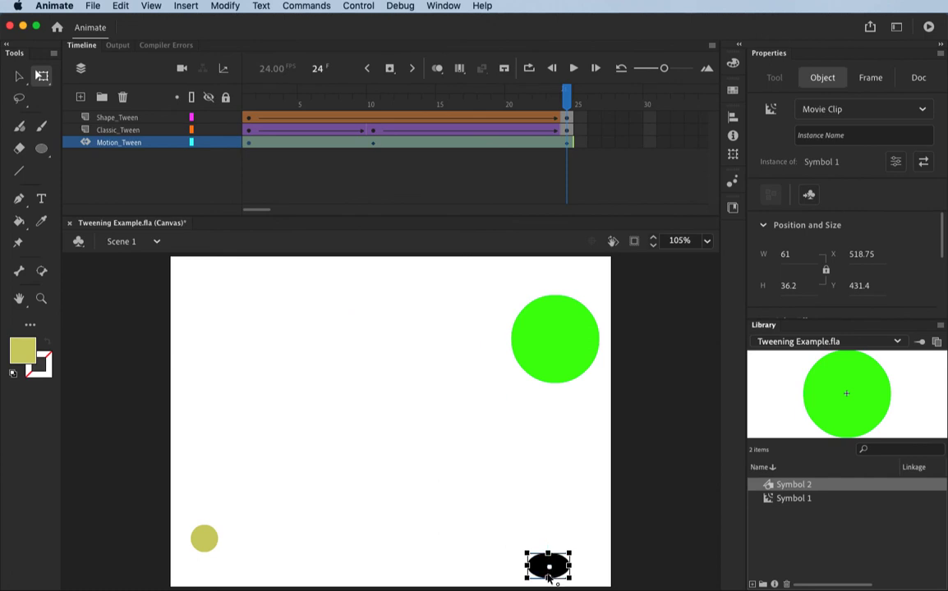
drag(553, 568, 554, 587)
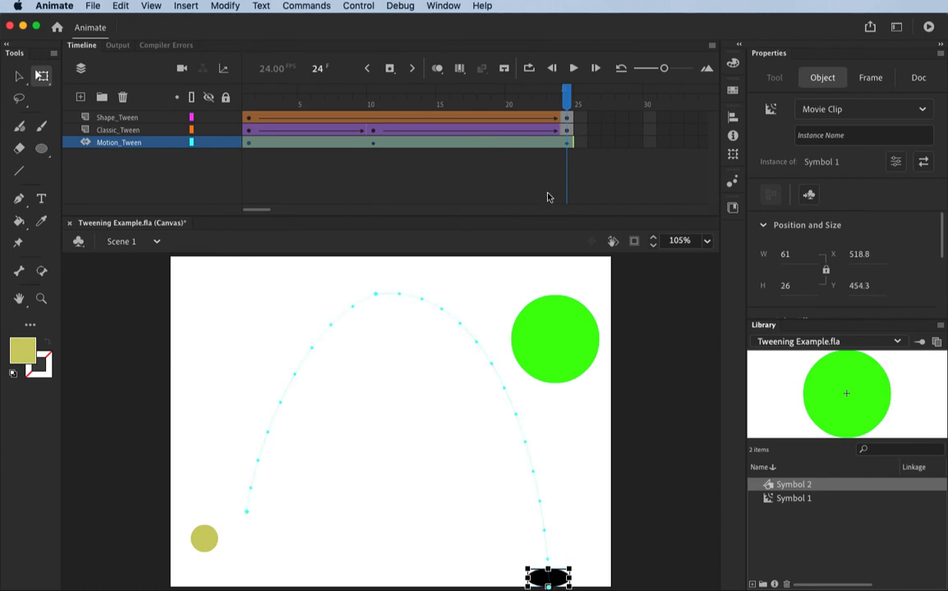
Stretch the flattened black ellipse at frame 23 of Motion_Tween upward into a rounder shape.
drag(566, 95, 553, 196)
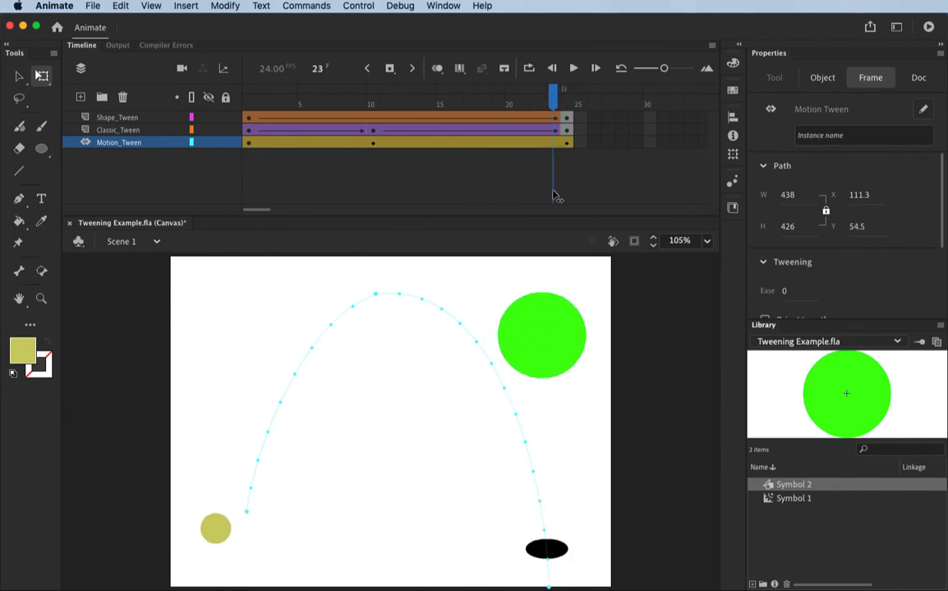
click(553, 196)
click(547, 546)
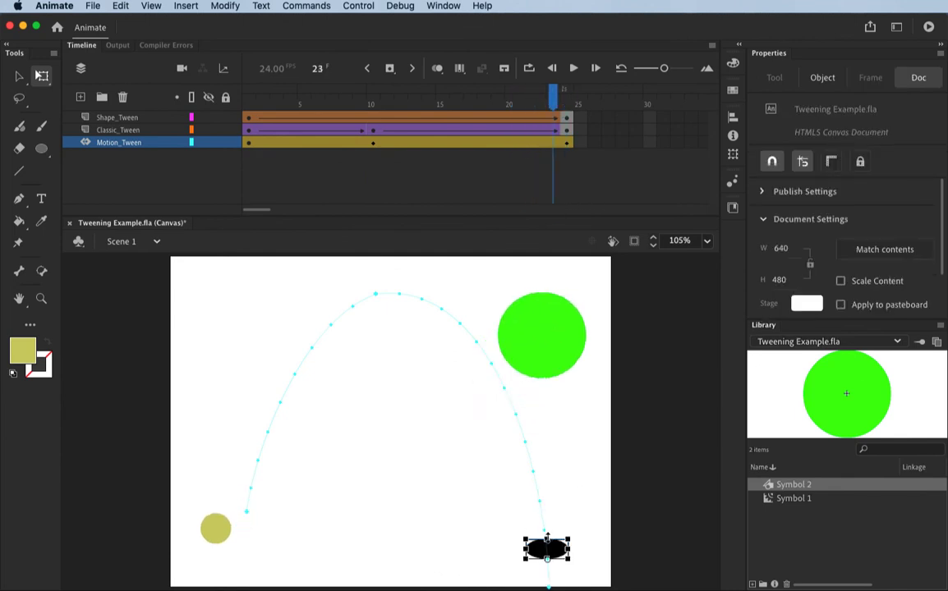
drag(547, 535, 547, 519)
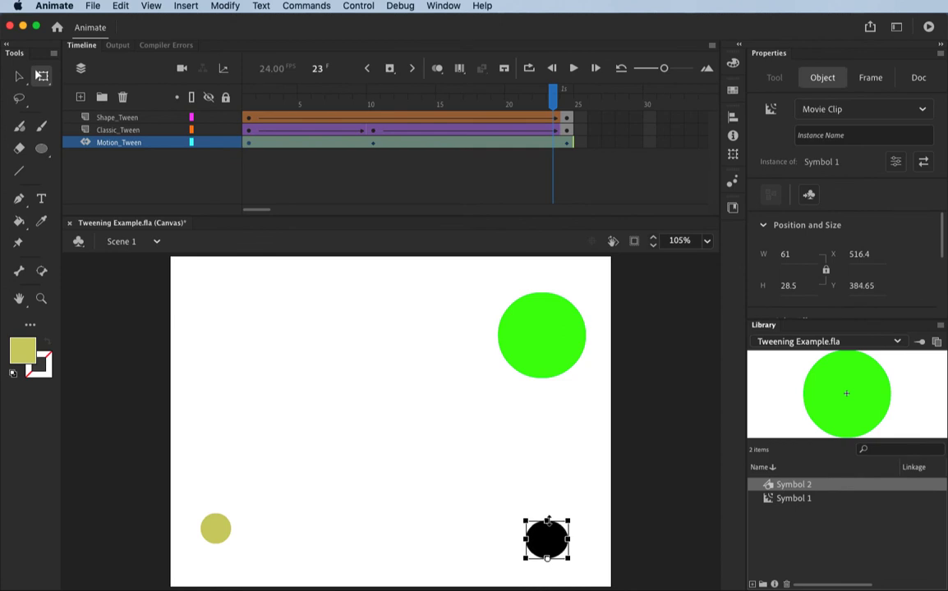